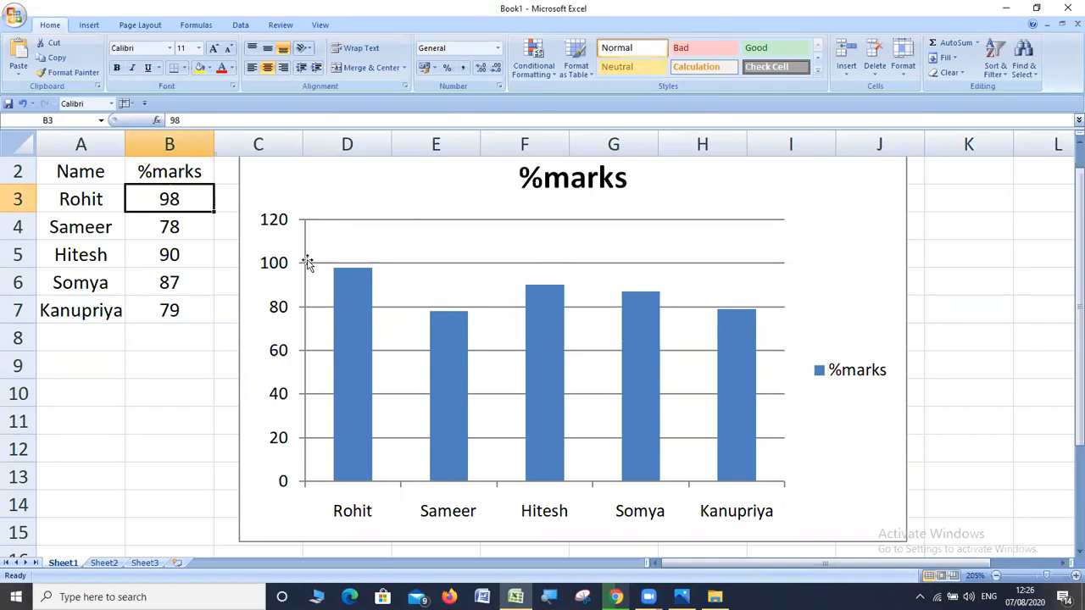
- Change the marks in cell B4 to 88 and in cell B6 to 100
left_click(165, 227)
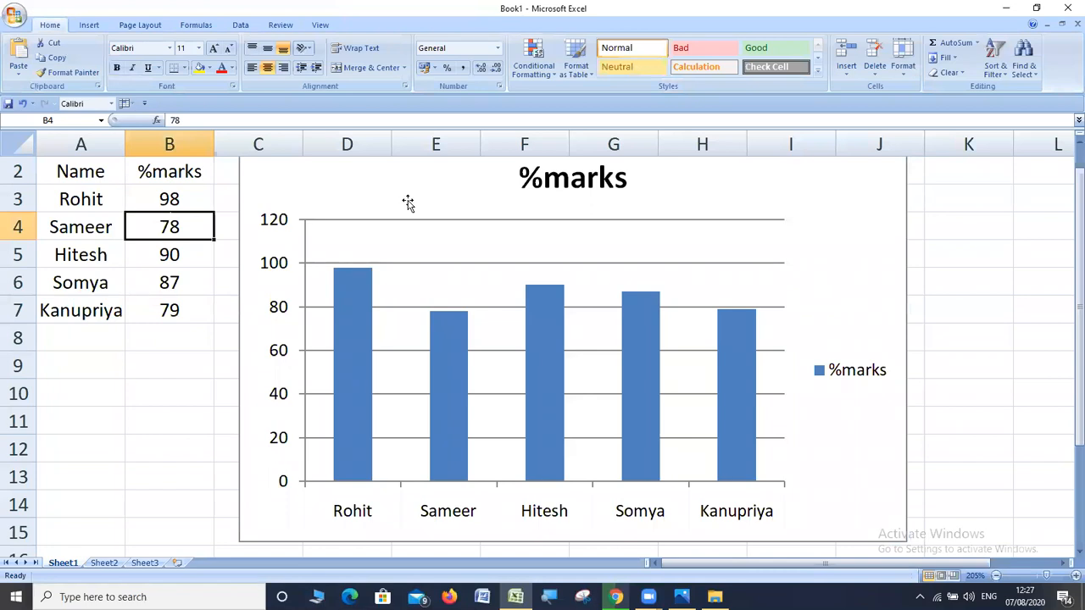
type("88")
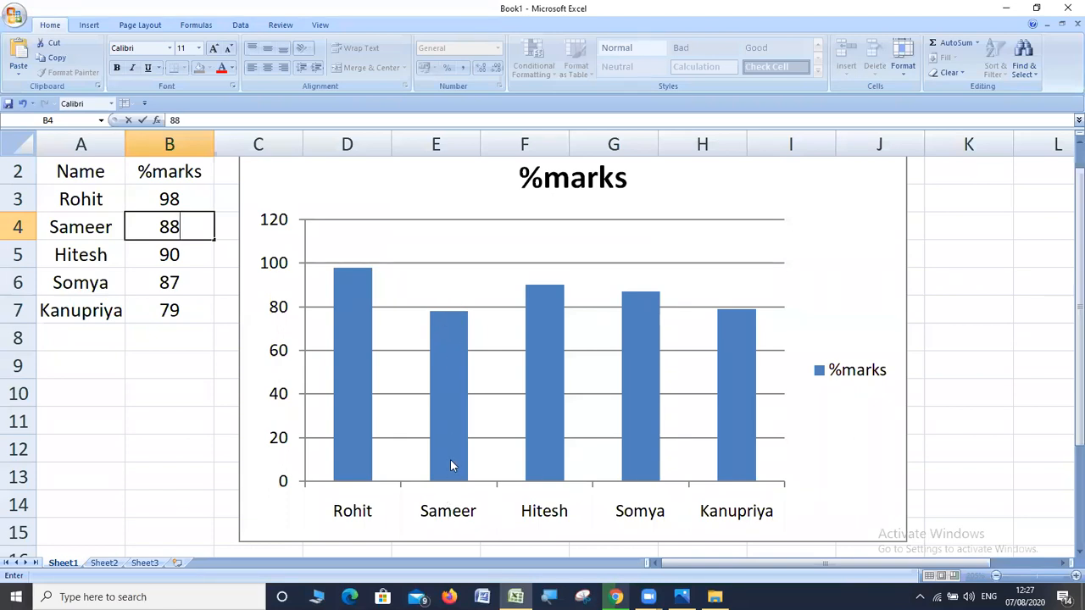
key("Return")
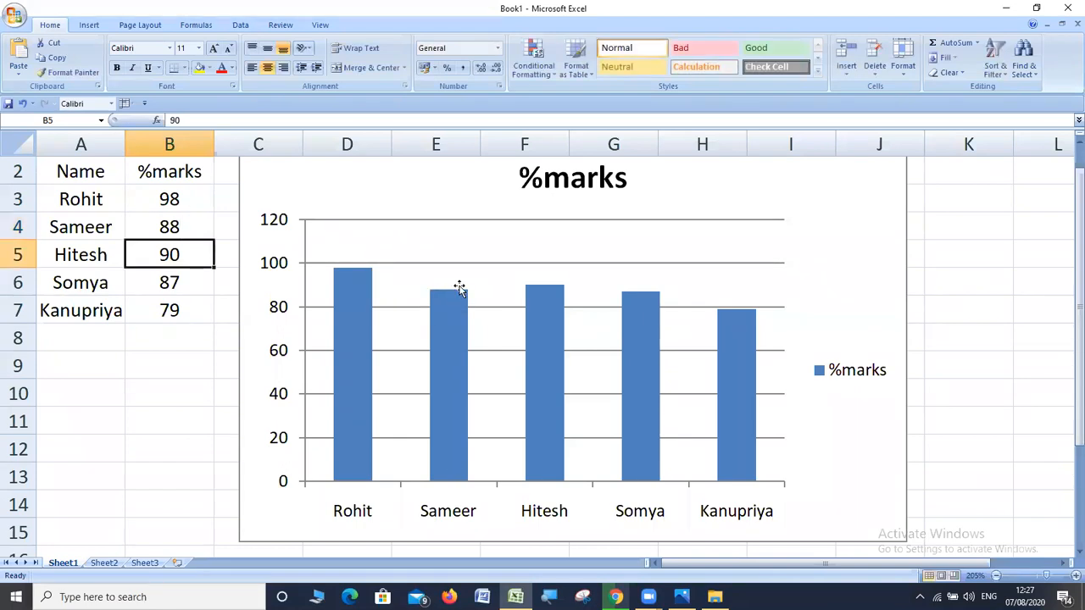
left_click(178, 293)
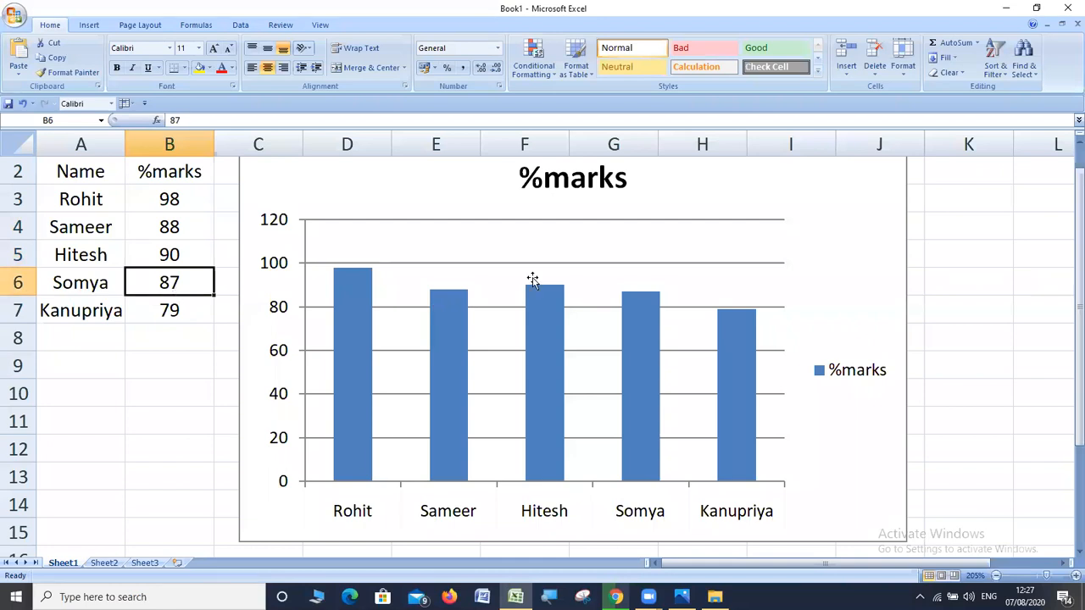
type("1000")
key("BackSpace")
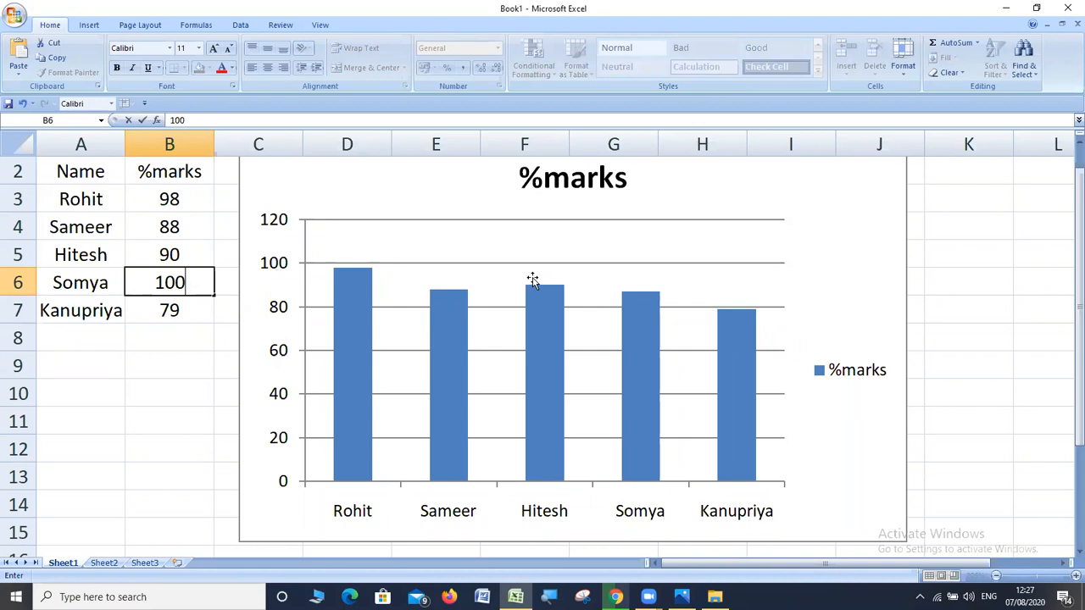
key("Return")
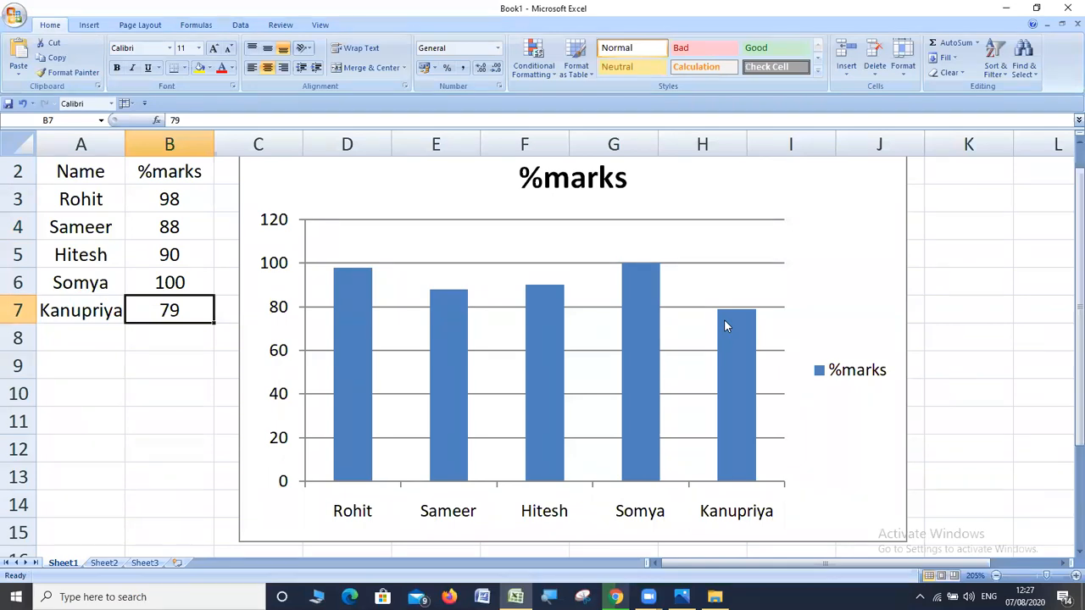
- Delete the %marks column chart from Sheet1
scroll(341, 232, "up", 1)
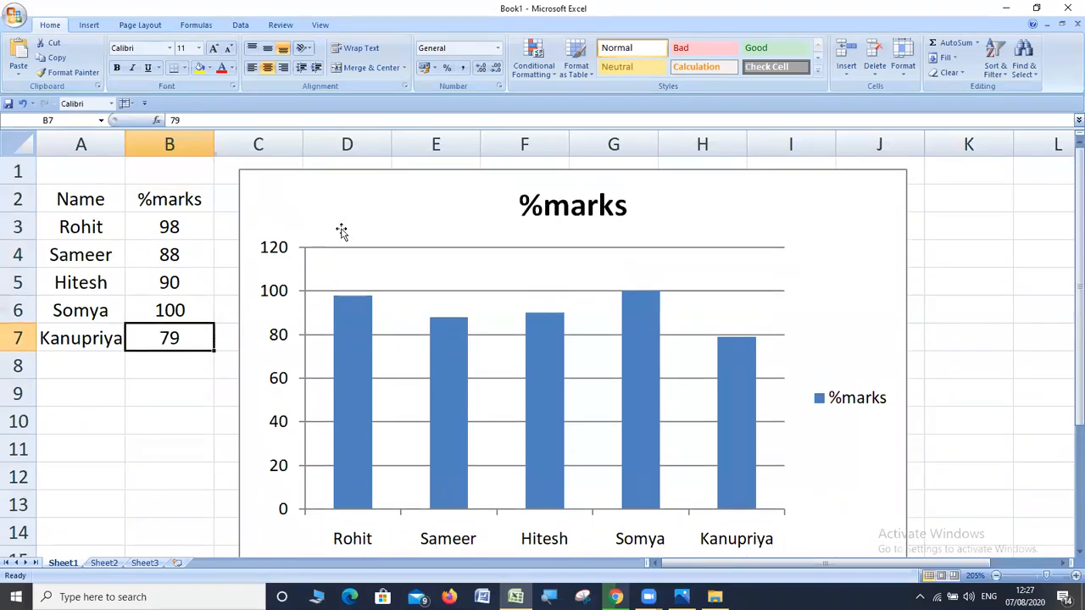
left_click(285, 175)
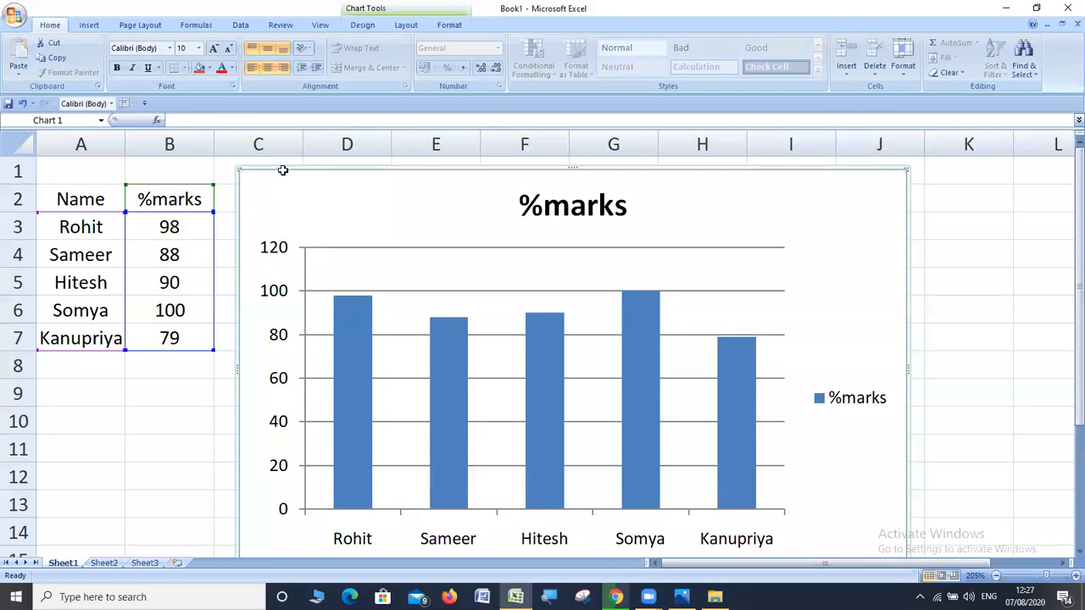
key("Delete")
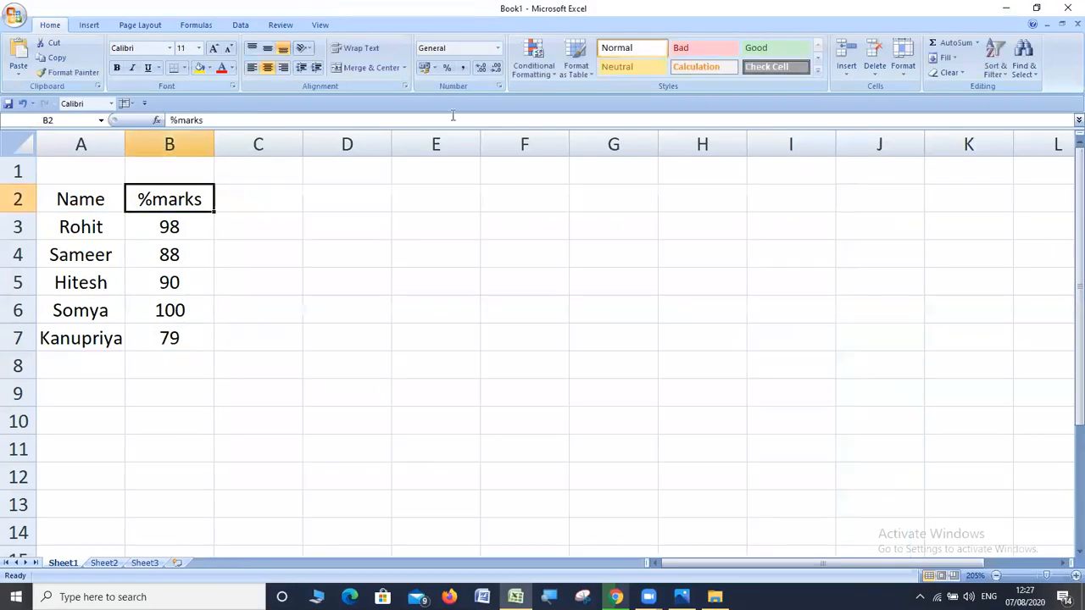
- Replace the heading in B2 with English and enter the heading Hindi in C2
type("English")
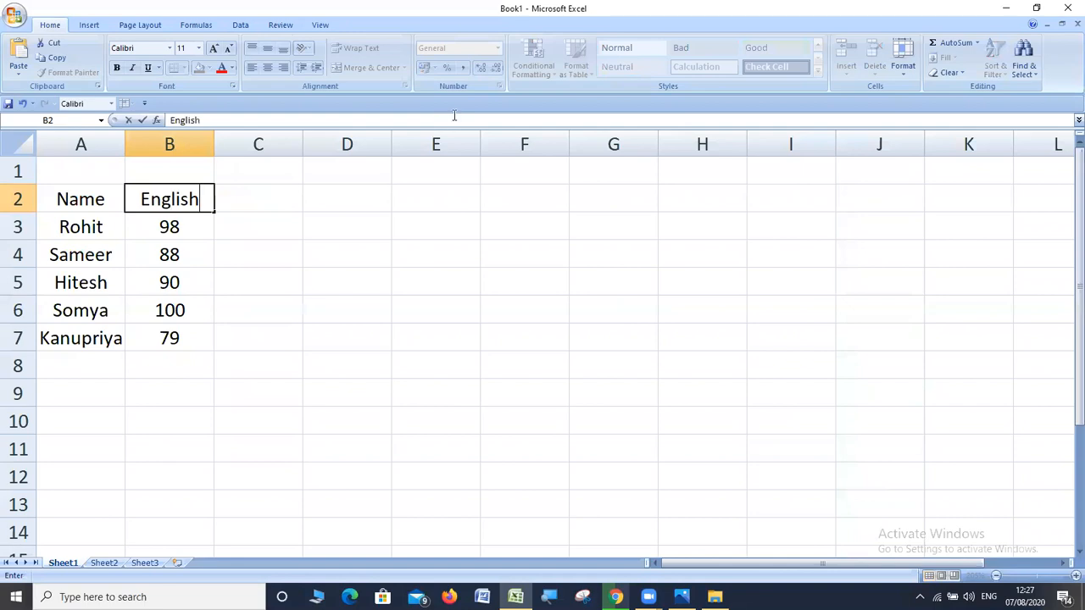
key("Return")
key("Right")
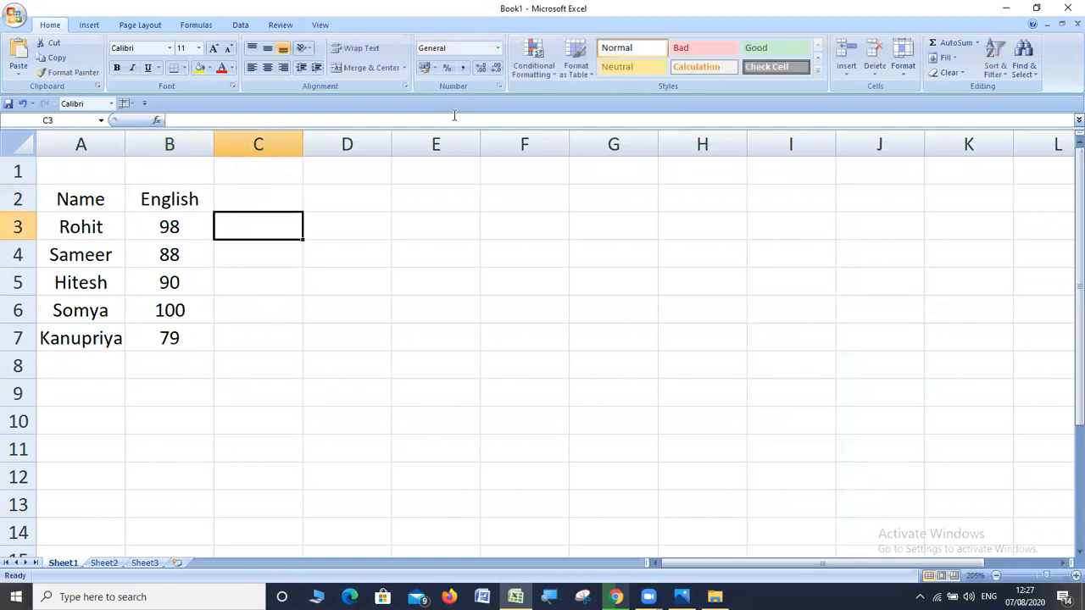
key("Up")
type("Hindi")
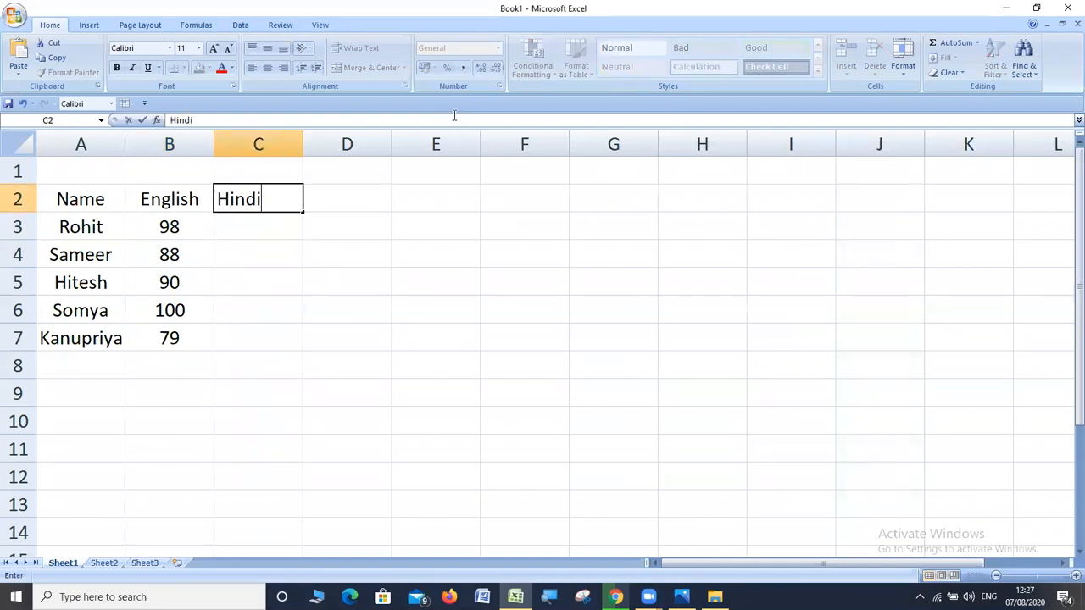
key("Right")
- Enter the heading Computer in D2 beside the Hindi heading
type("M")
key("BackSpace")
type("Compo")
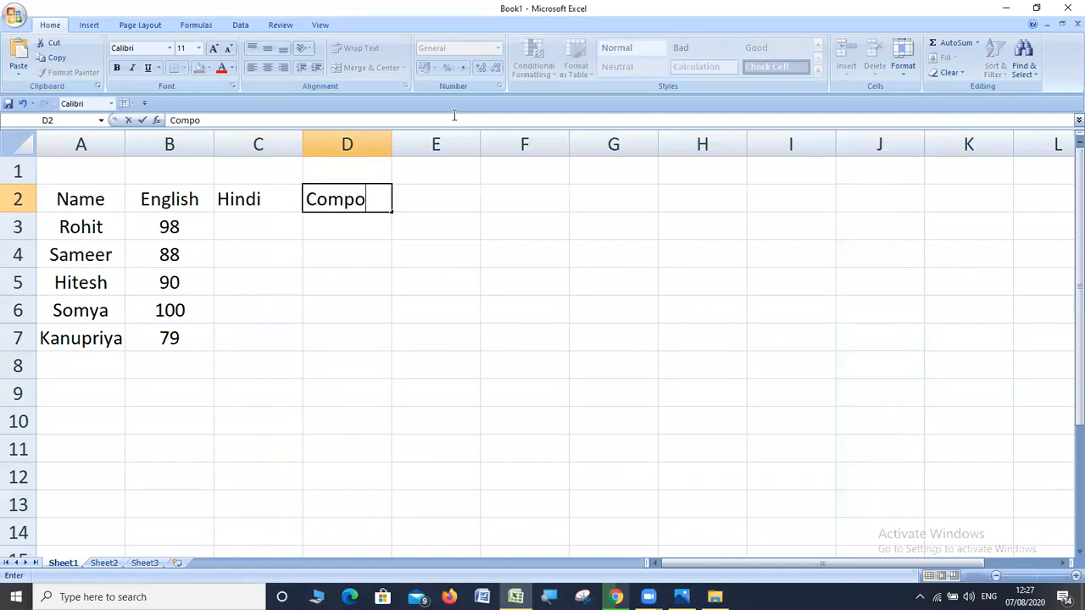
type("uter")
key("BackSpace")
key("BackSpace")
key("BackSpace")
key("BackSpace")
key("BackSpace")
type("uter")
key("Return")
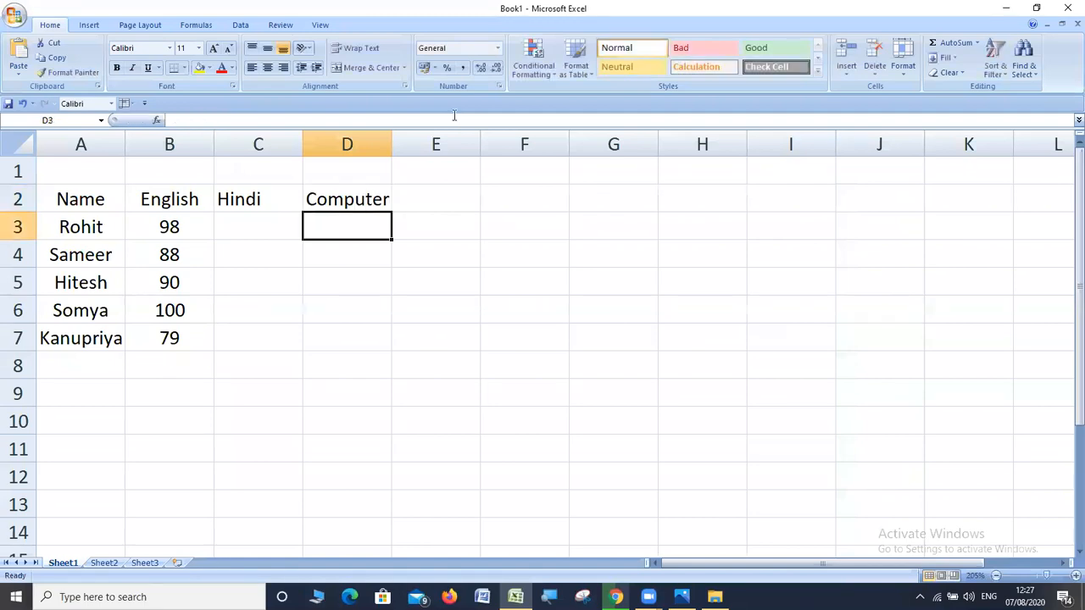
- Fill the Hindi marks in C3:C7 with 89, 97, 87, 90 and 96
left_click(268, 220)
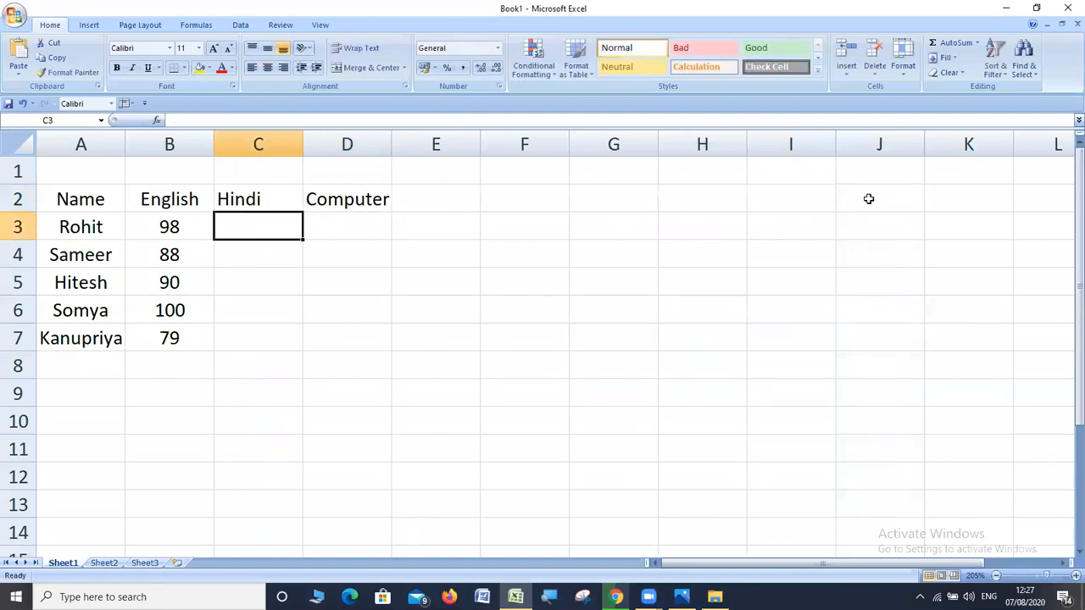
type("89")
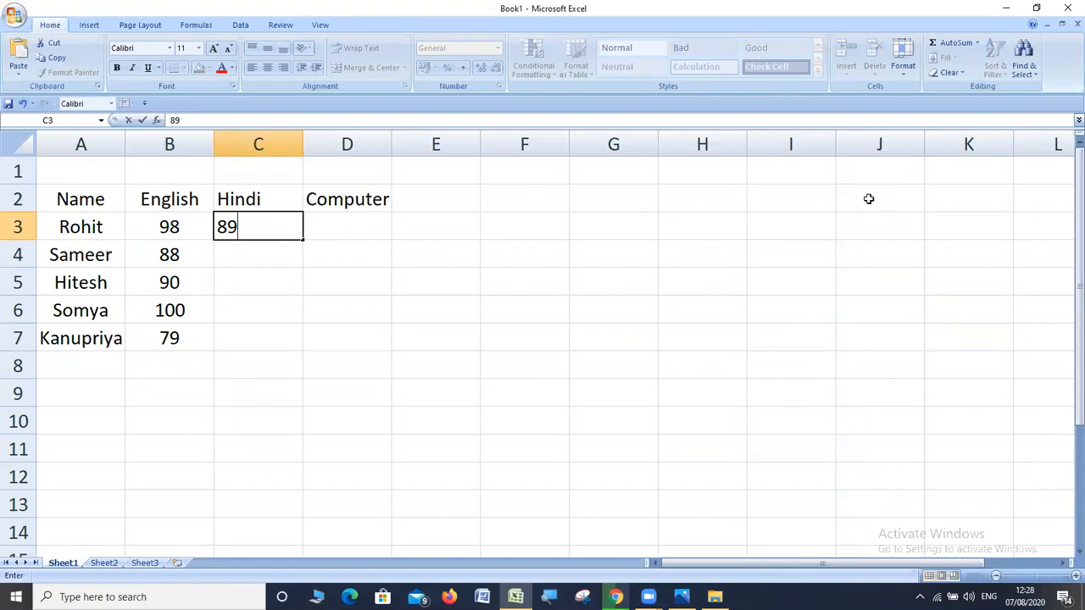
key("Return")
type("97")
key("Return")
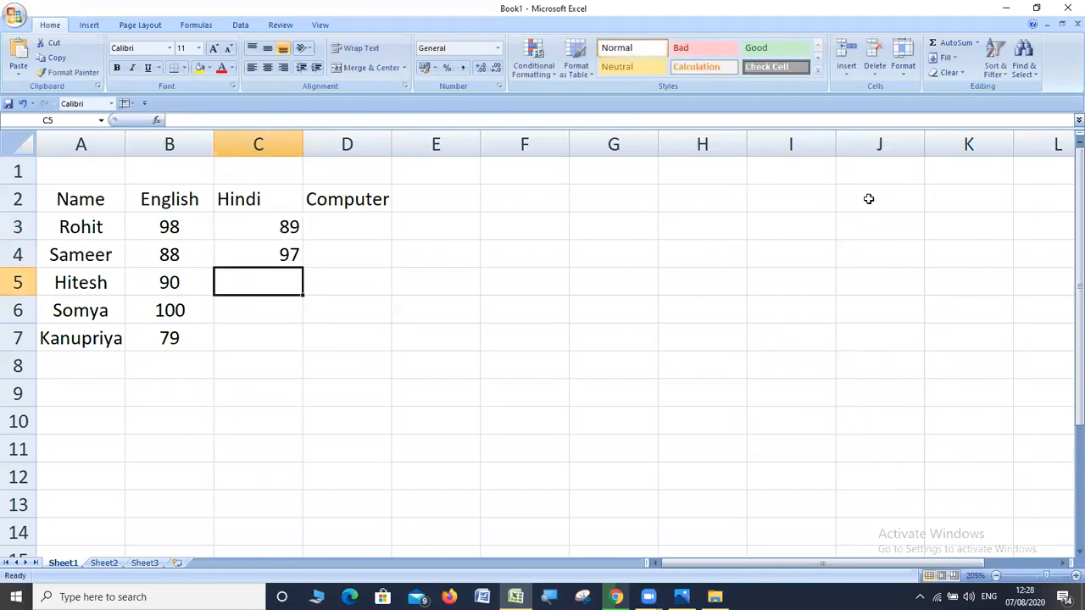
type("87")
key("Return")
type("90")
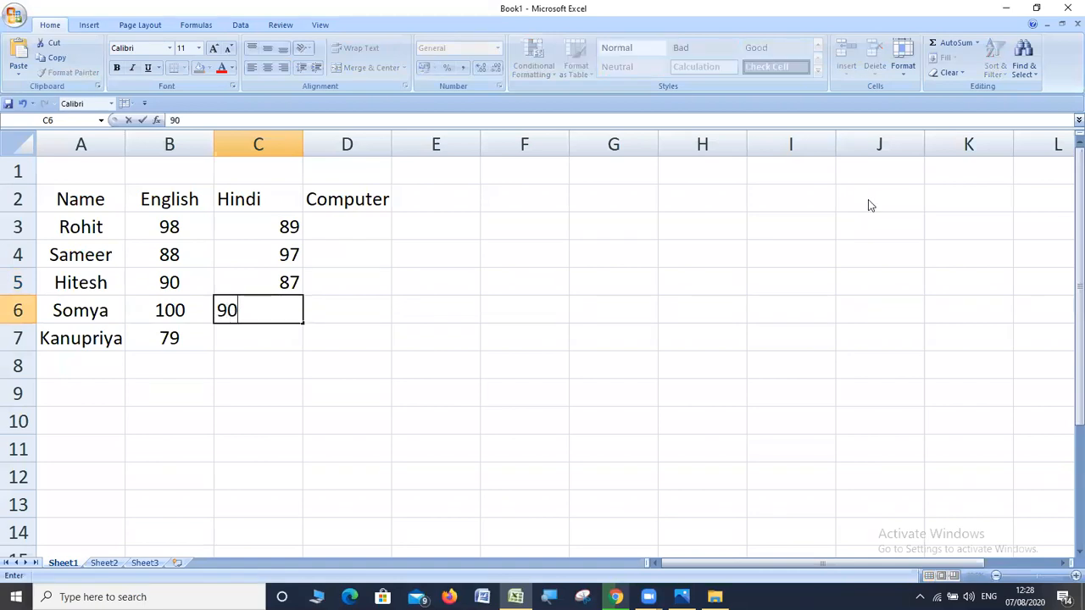
key("Return")
type("96")
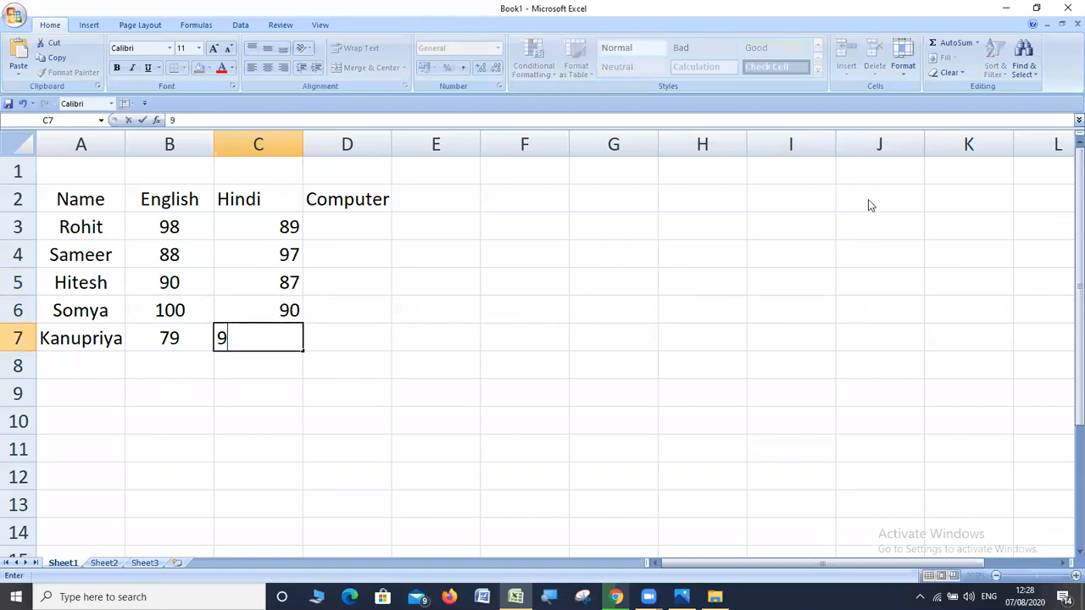
key("Up")
- Fill the Computer marks in D3:D7 with 98, 99, 100, 96 and 89
key("Up")
key("Up")
key("Up")
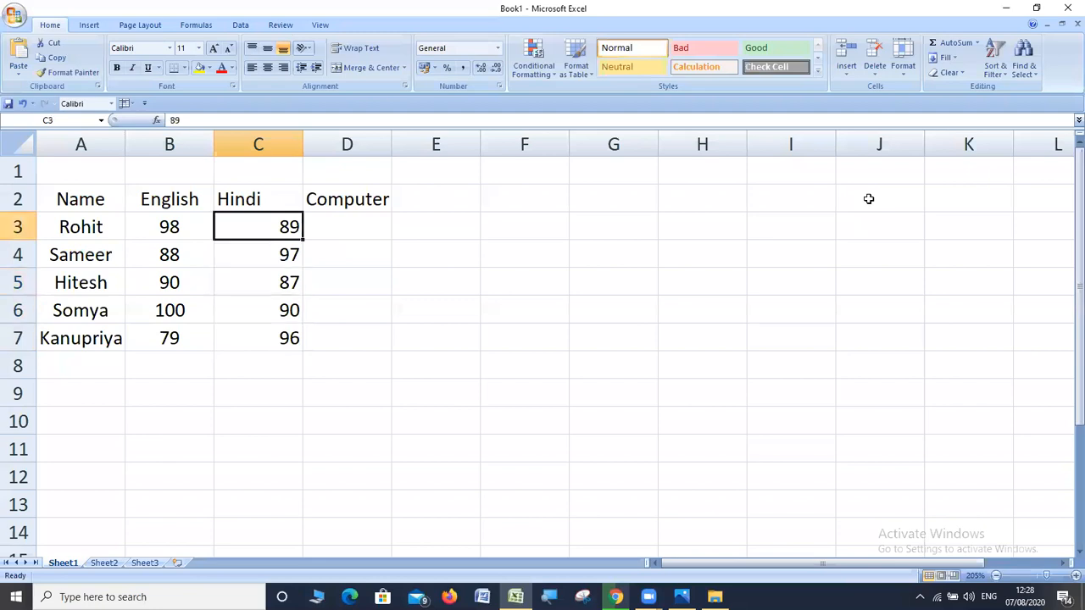
key("Right")
type("98")
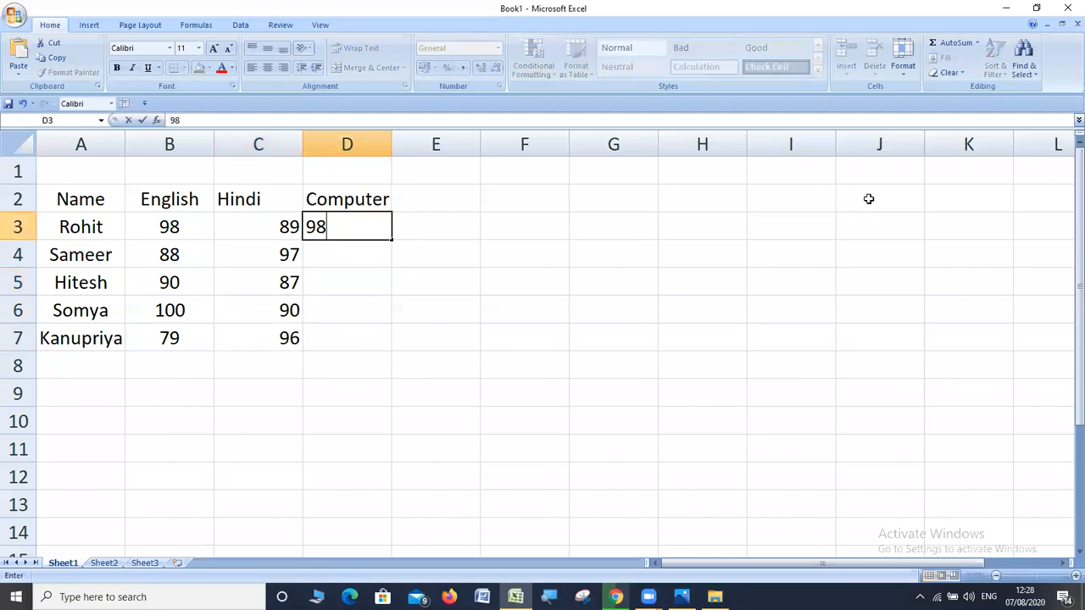
key("Return")
type("99")
key("Return")
type("10")
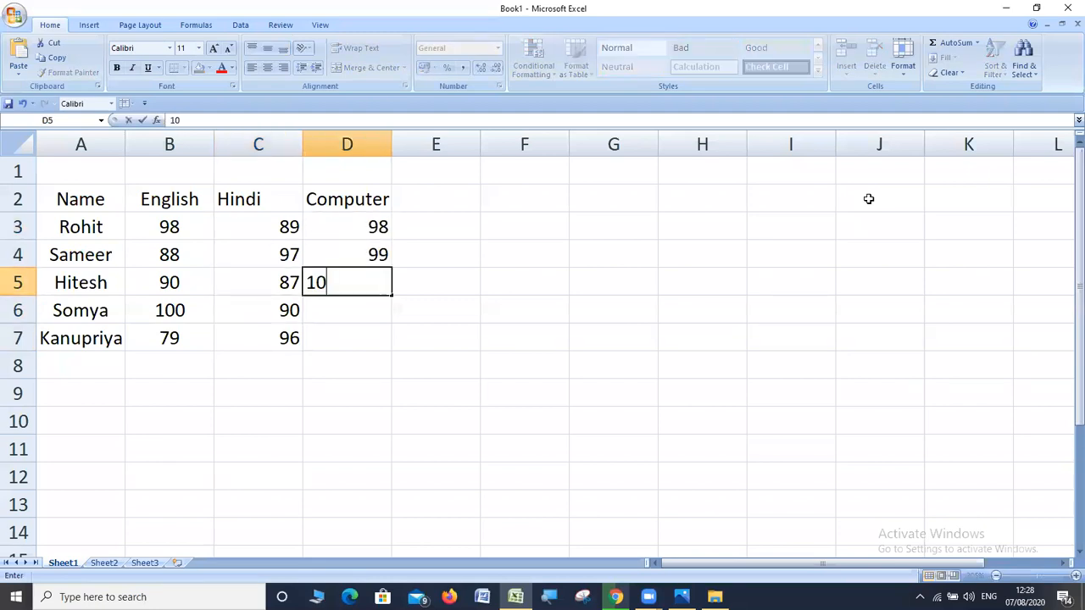
type("0")
key("Return")
type("96")
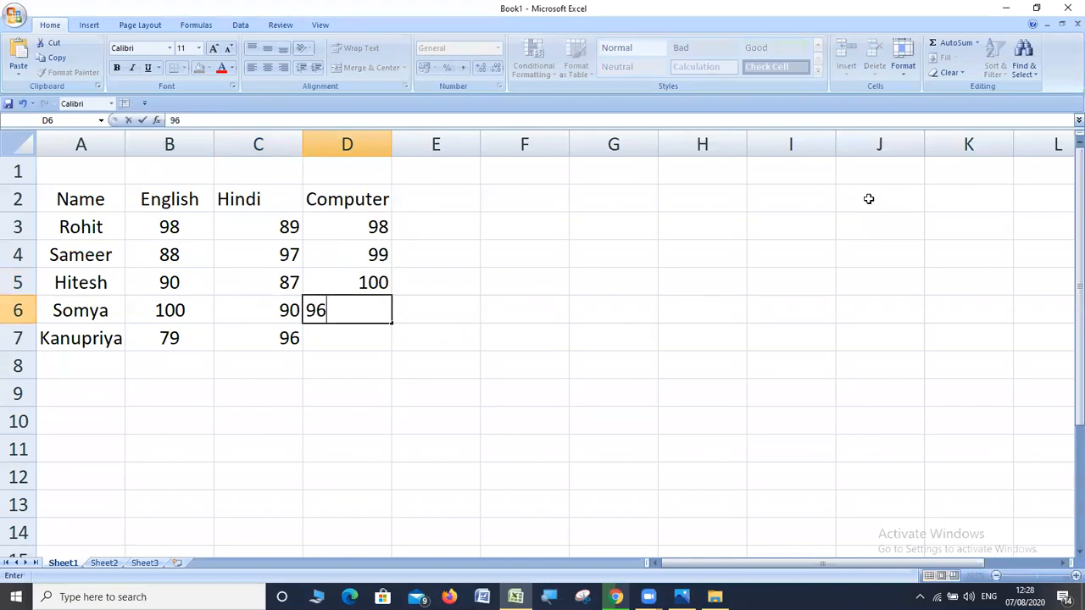
key("Return")
type("89")
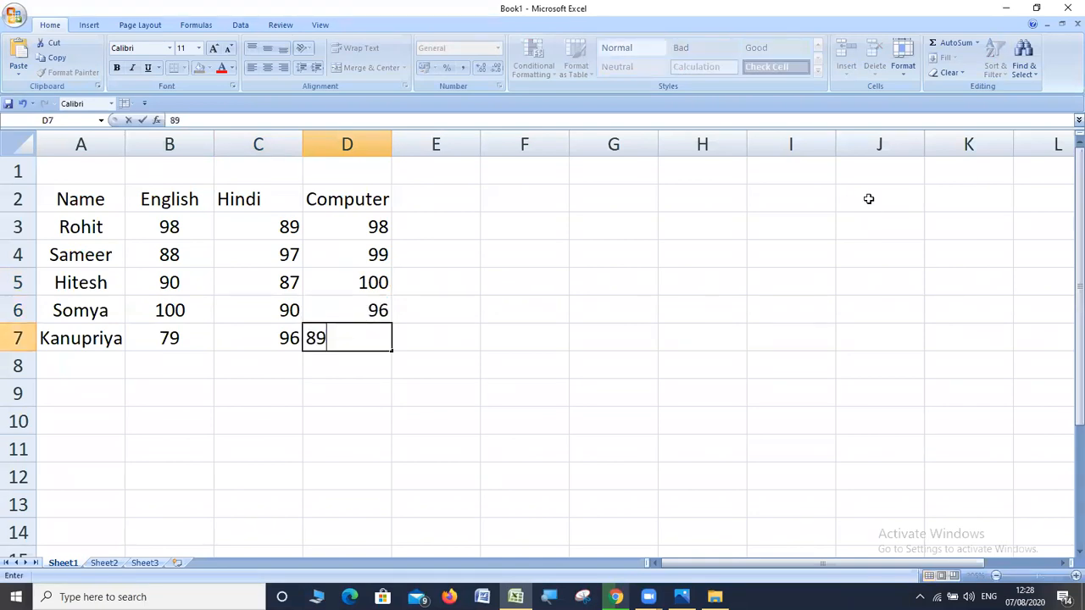
key("Return")
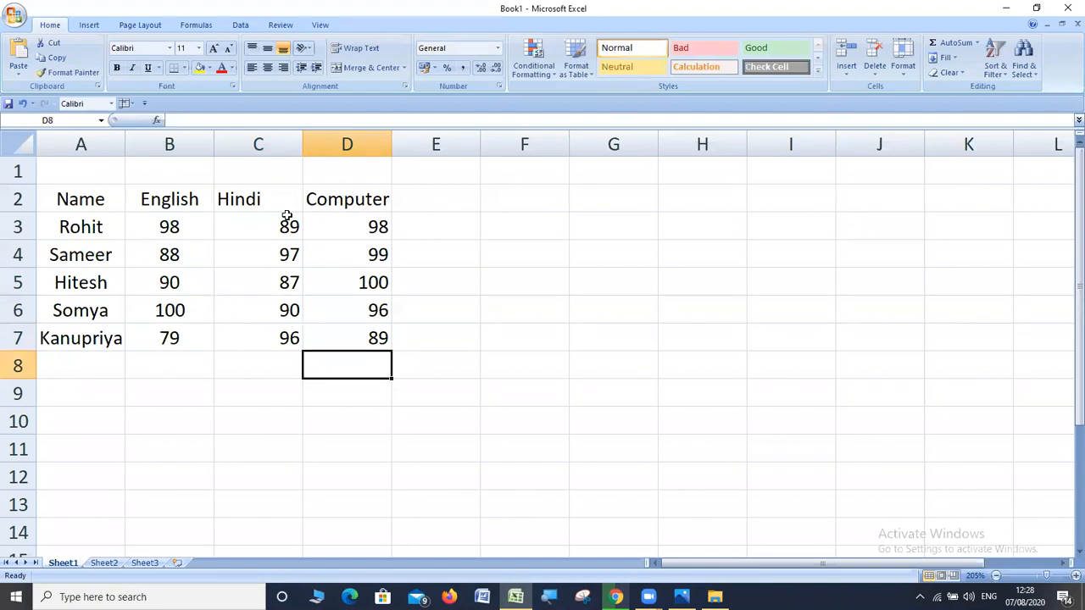
- Insert a 2-D clustered column chart from the whole marks table A2:D7
key("ctrl+a")
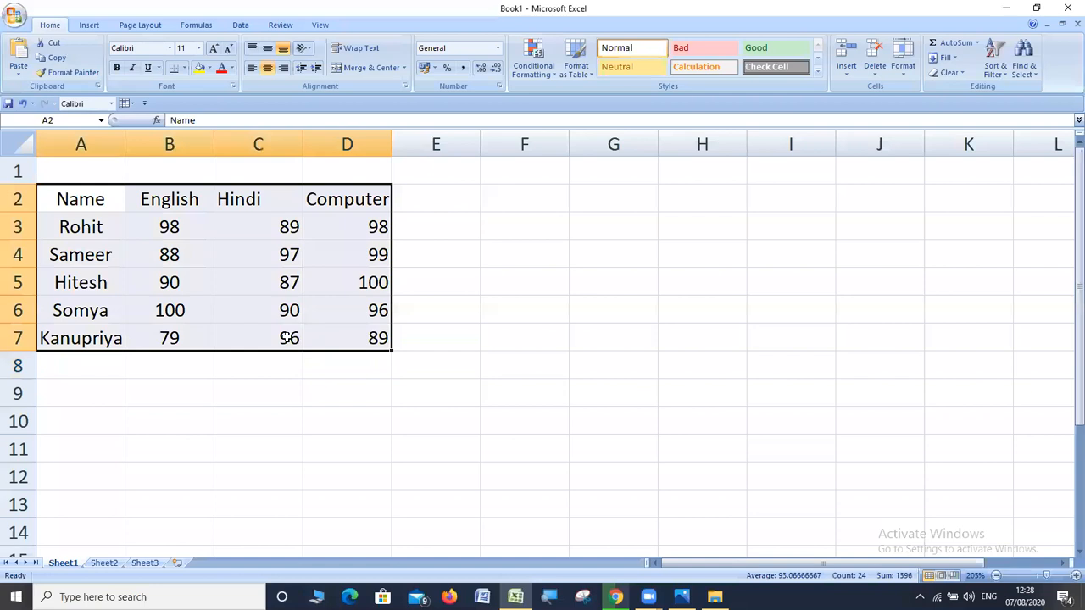
left_click(86, 27)
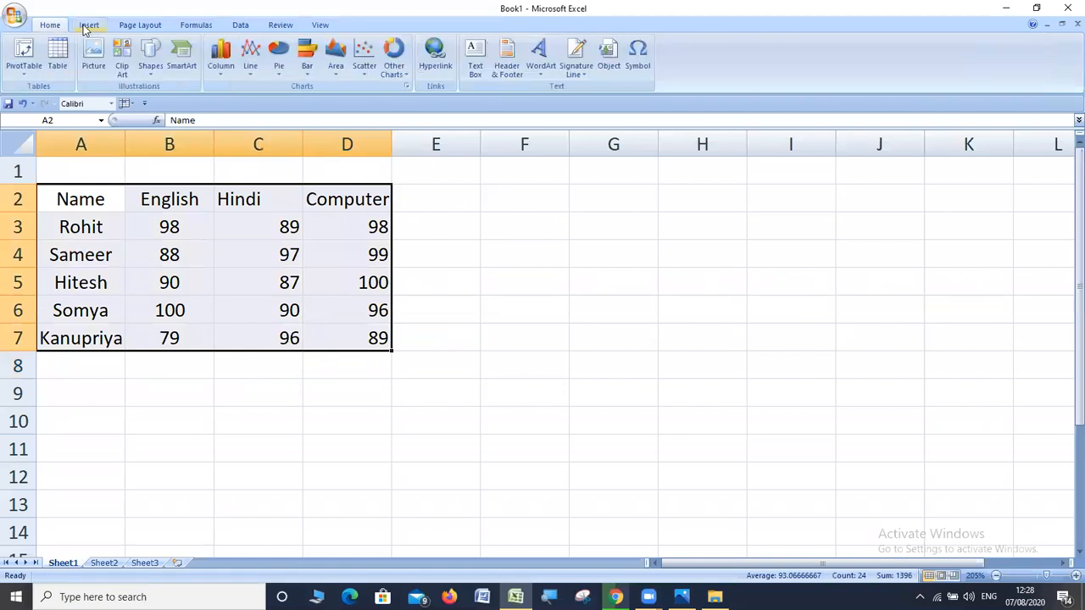
left_click(223, 77)
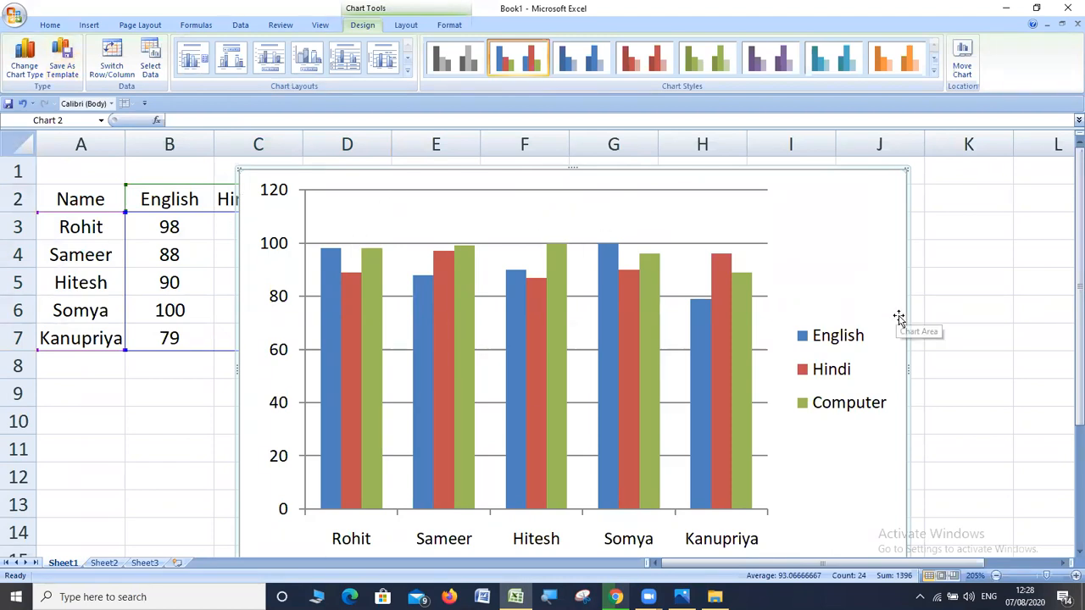
left_click(943, 301)
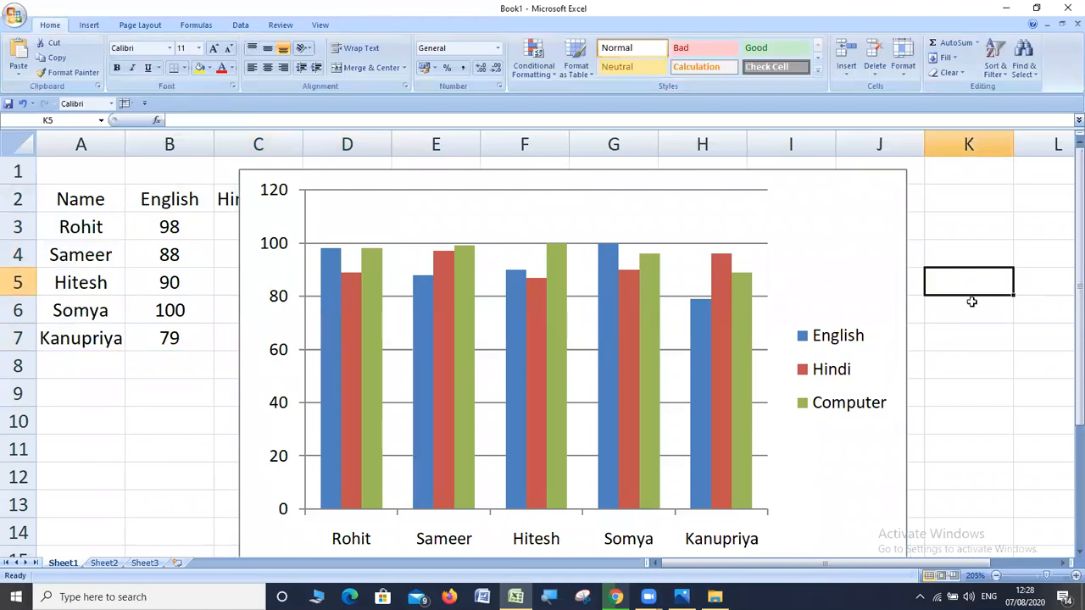
- Move the chart about one column to the right so it no longer covers the Hindi marks
left_click(998, 576)
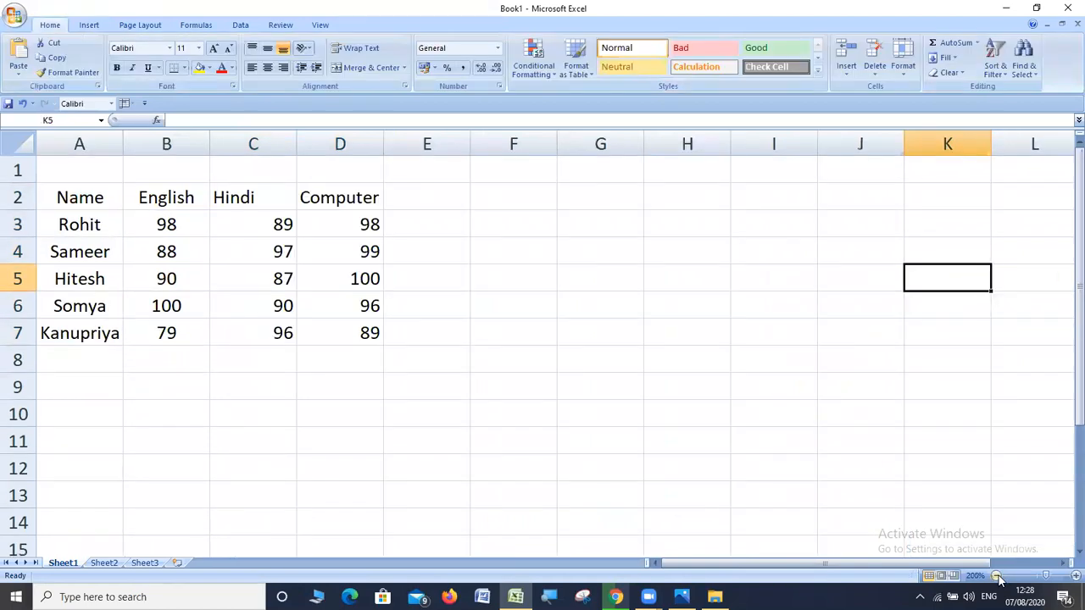
left_click(998, 577)
left_click(998, 577)
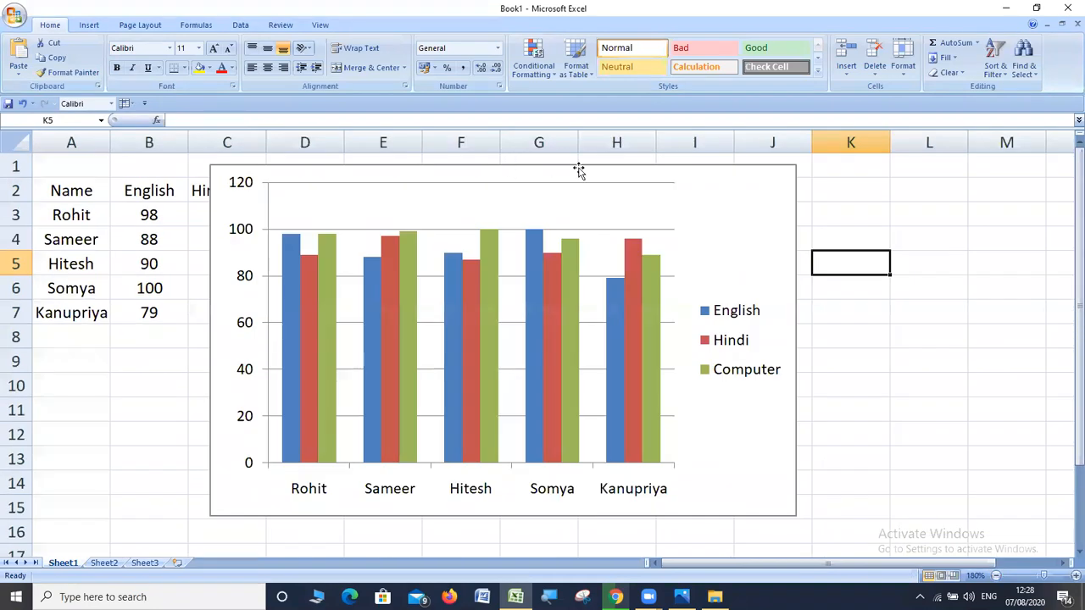
left_click(658, 382)
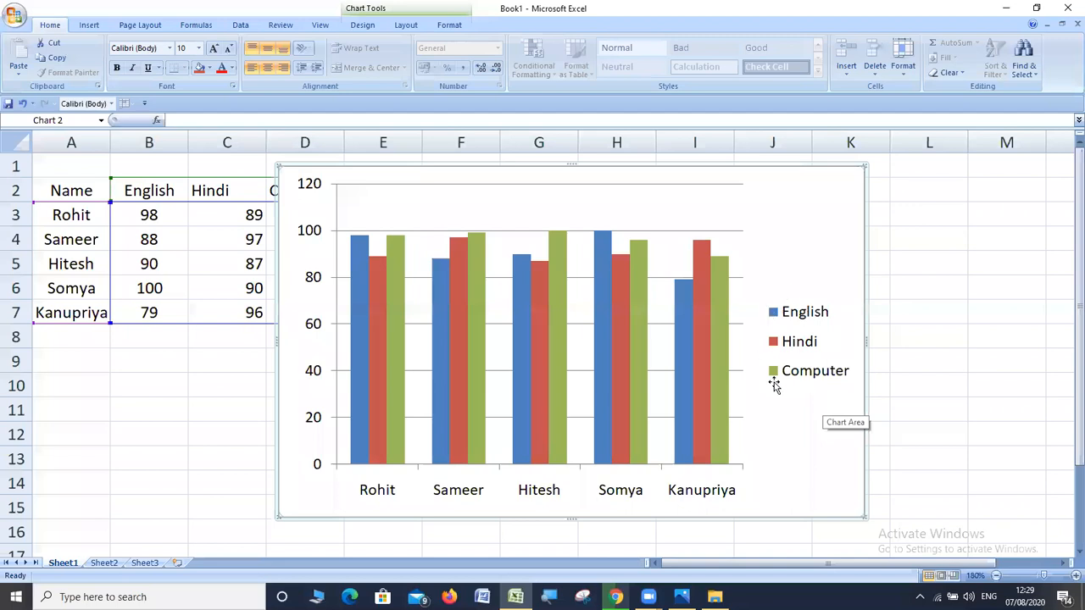
- Select the chart legend and check the first student's Computer bar and the last student's English bar against it
left_click(789, 331)
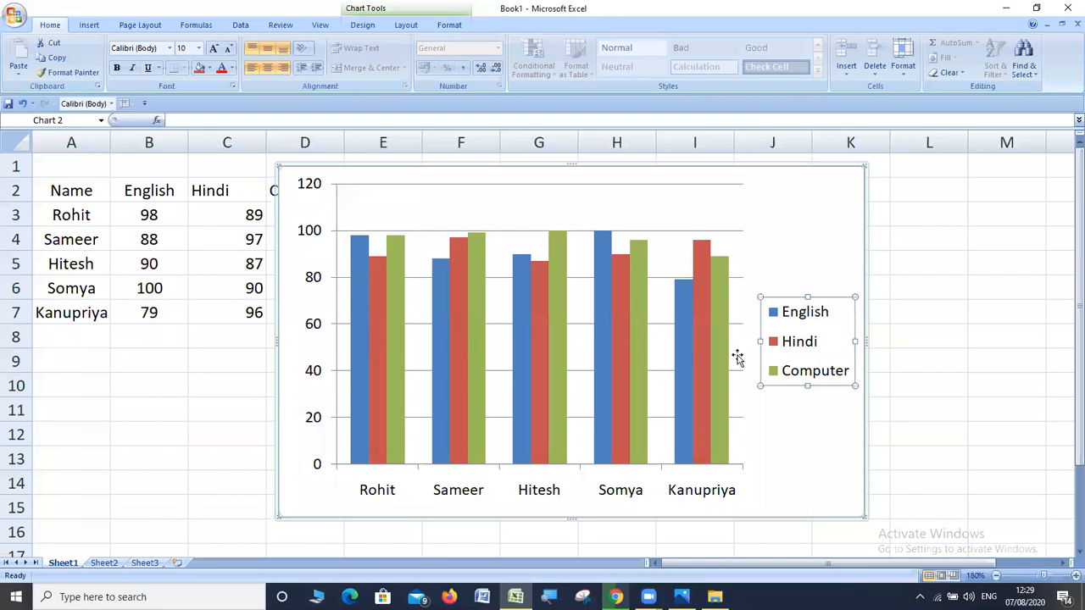
mouse_move(403, 362)
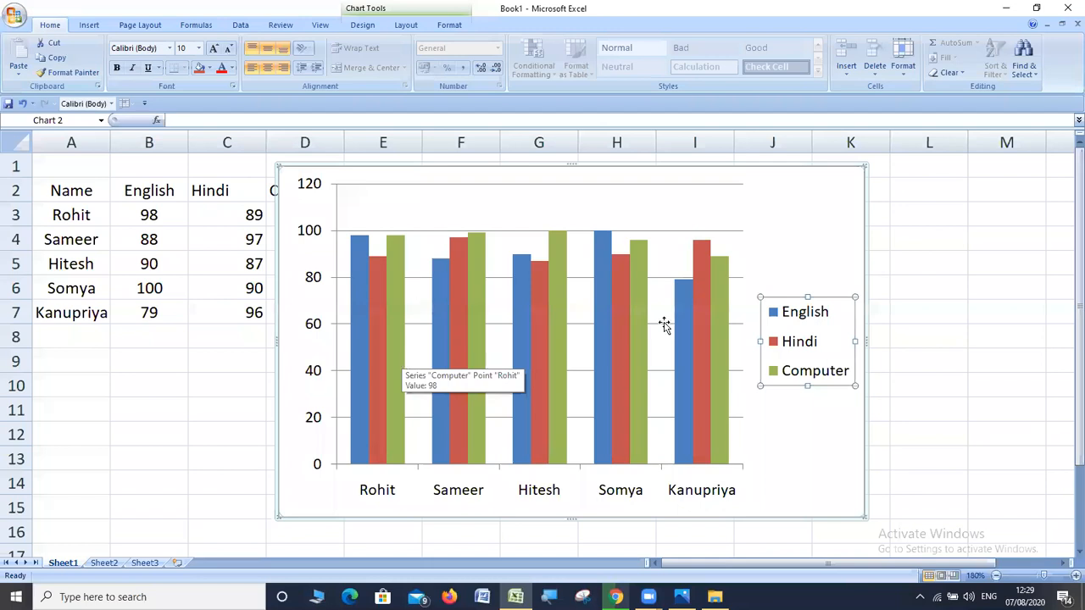
mouse_move(679, 327)
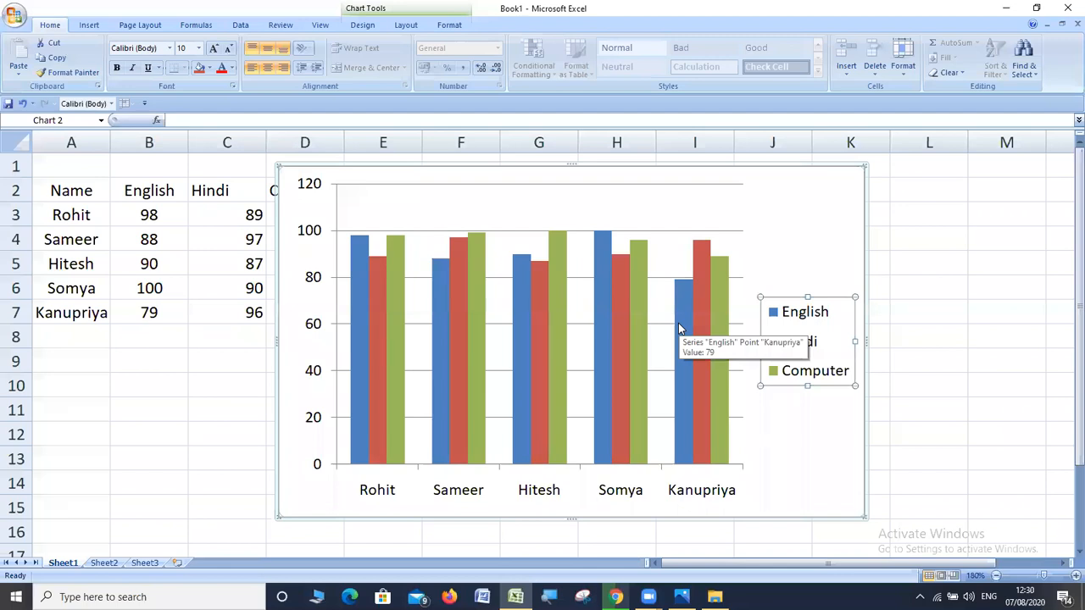
- Open the chart type choices for the marks chart and move the dialog up, clear of most of the chart
left_click(93, 27)
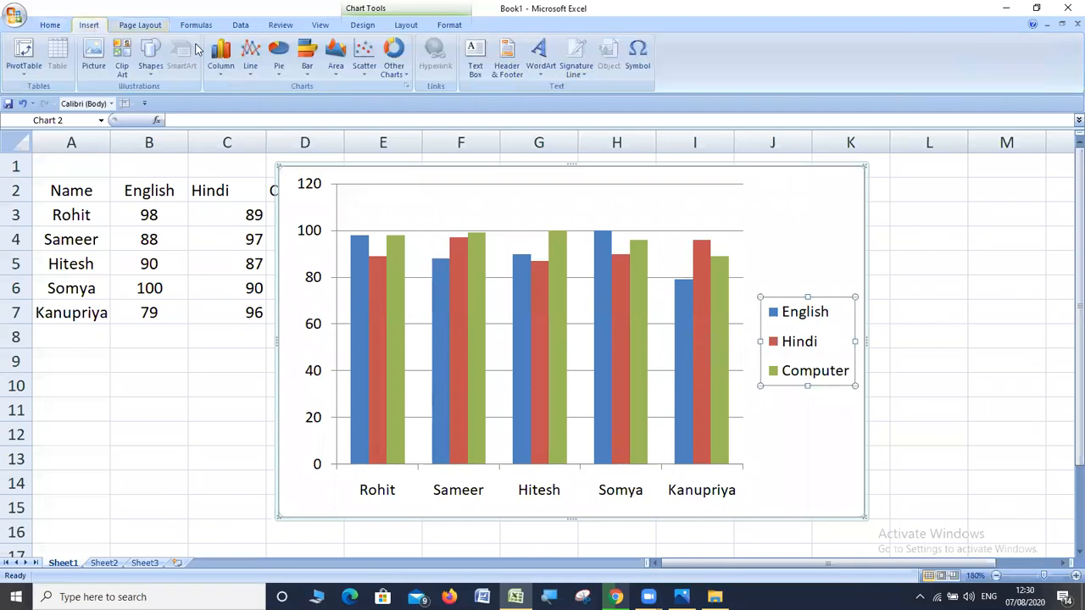
left_click(407, 89)
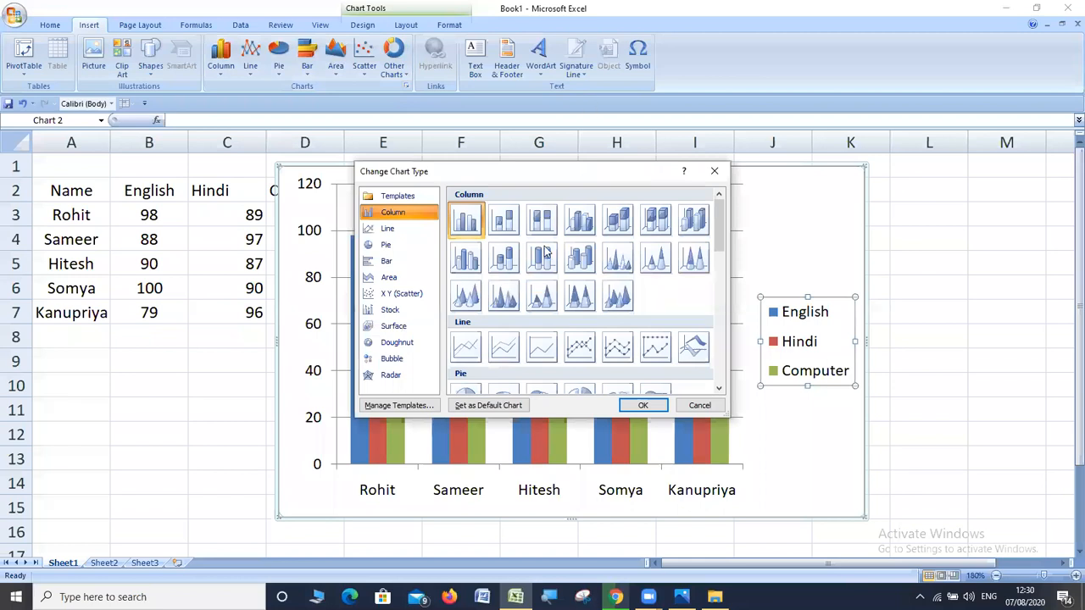
left_click_drag(605, 172, 591, 107)
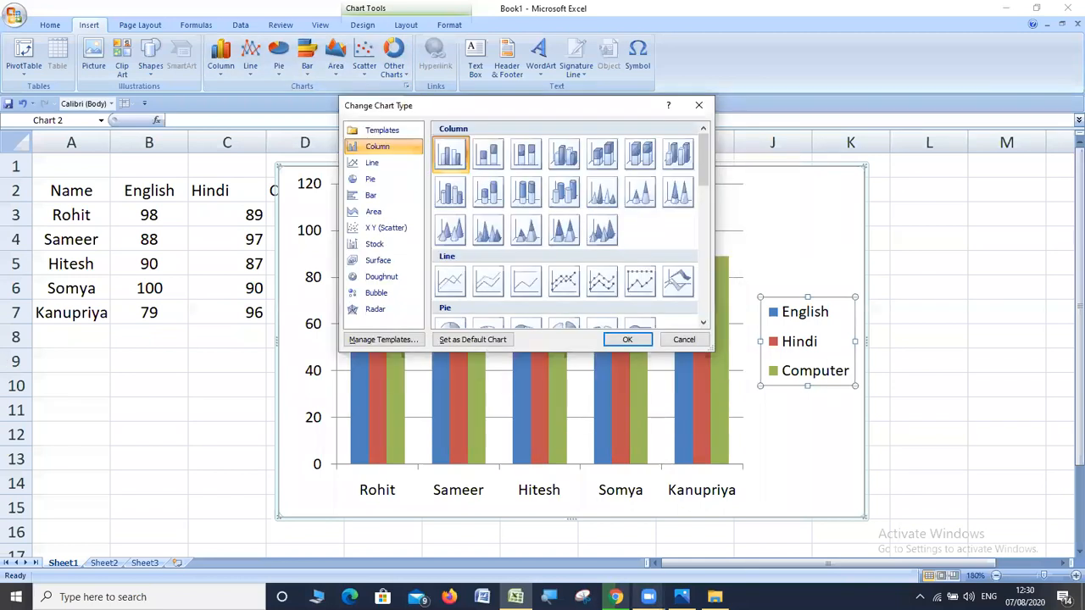
- Enlarge the screen to 200% with Magnifier and change the marks chart to the 3-D Pyramid column type
left_click(317, 596)
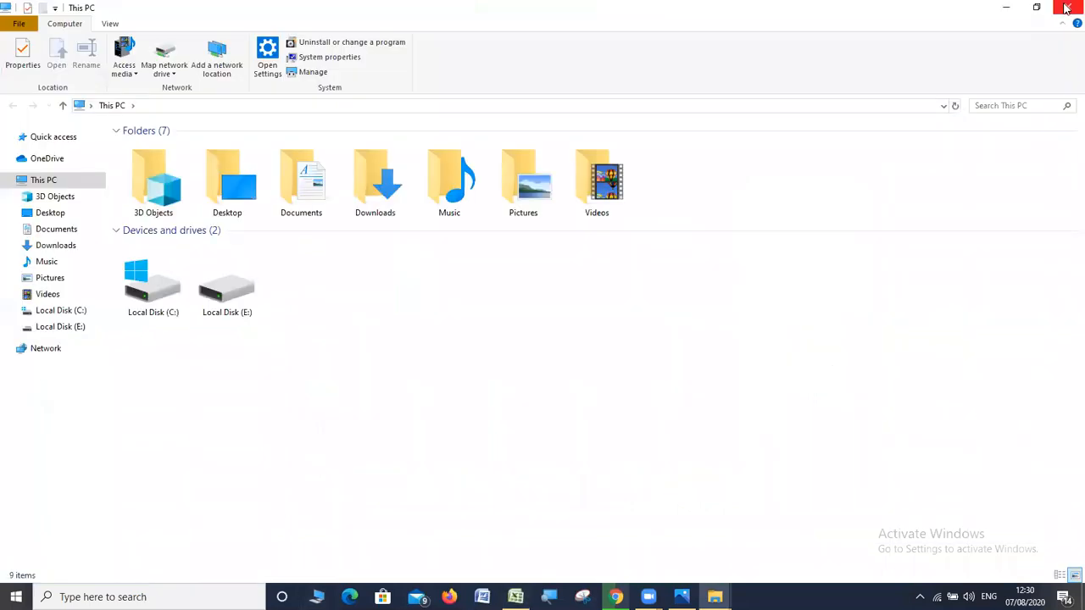
left_click(1066, 6)
left_click(550, 597)
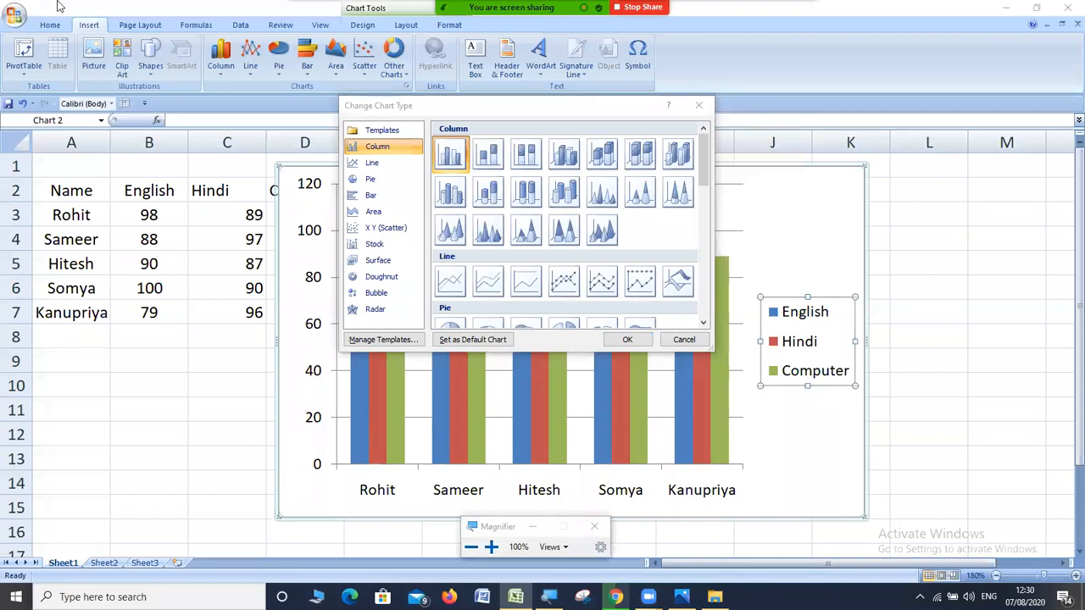
left_click(491, 546)
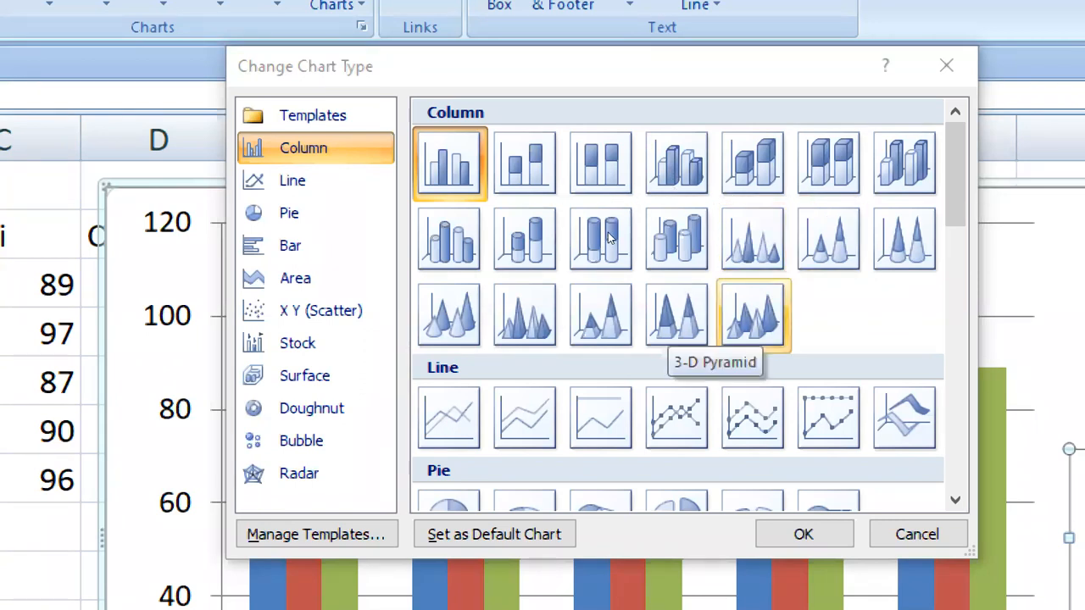
left_click(753, 315)
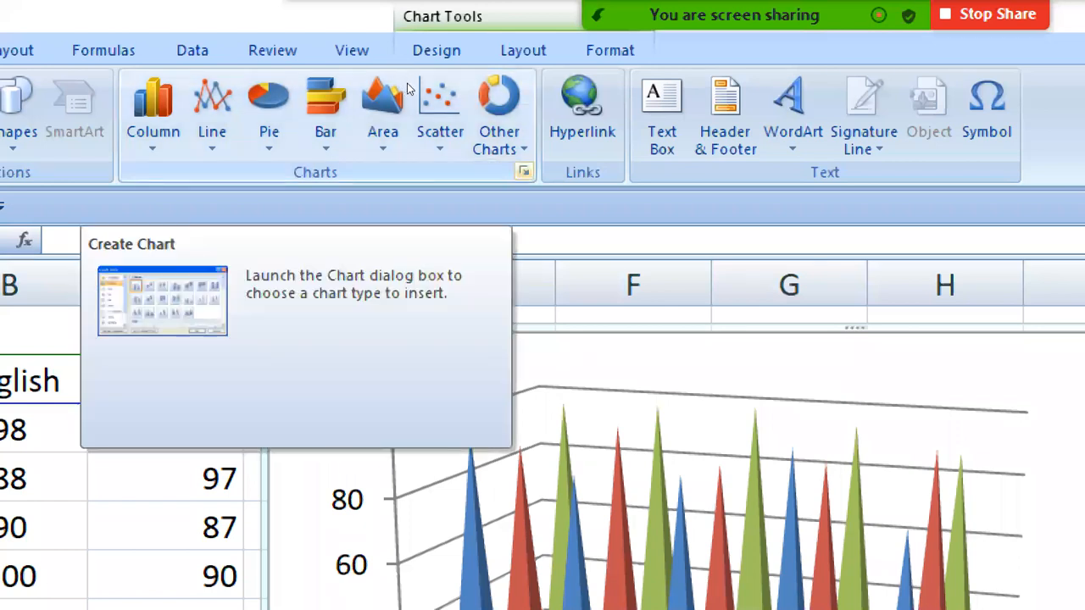
- Change the marks chart to the Line with Markers type
left_click(524, 172)
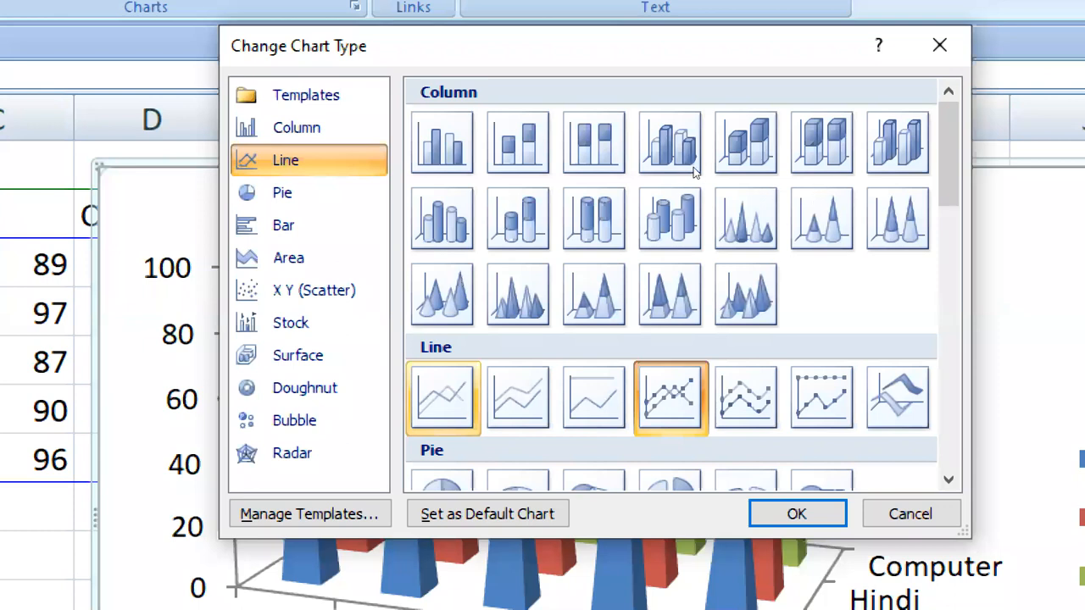
scroll(700, 188, "down", 4)
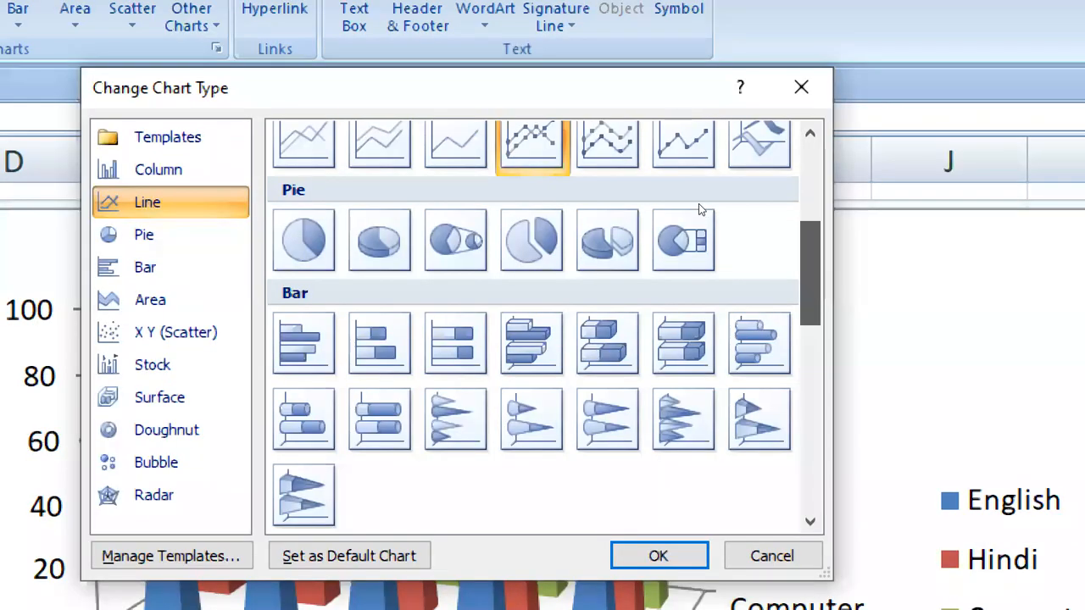
scroll(450, 180, "up", 1)
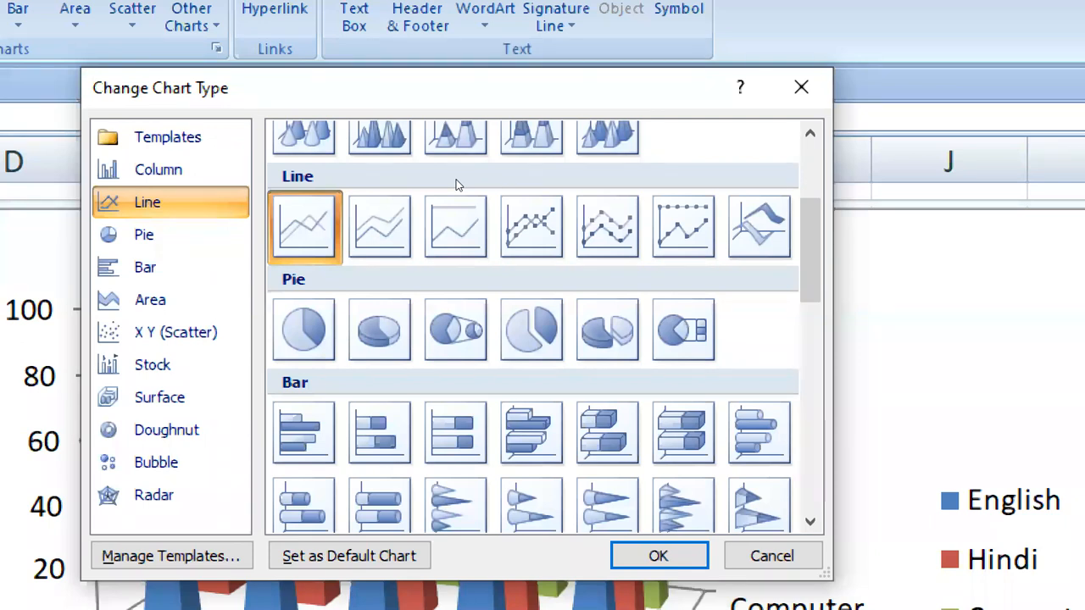
left_click(567, 175)
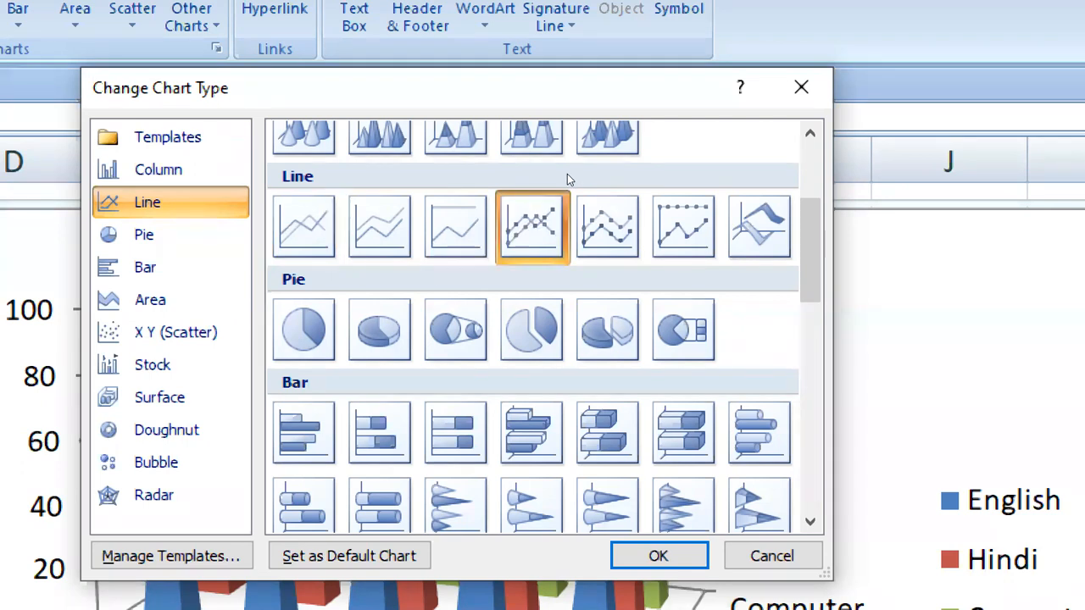
key("Return")
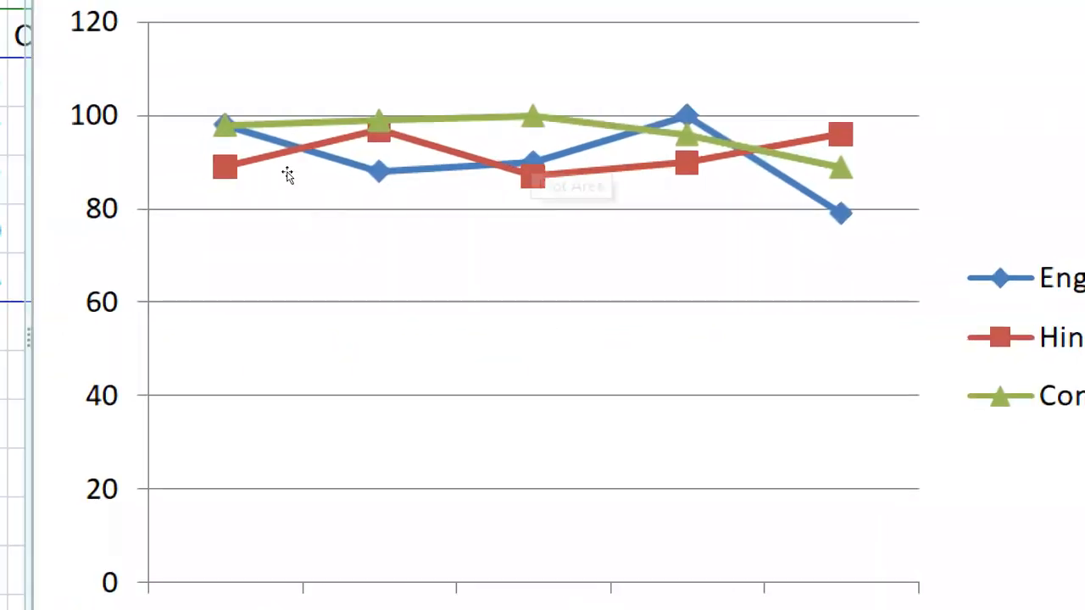
- Set the second student's Hindi mark in C4 to 38
left_click(234, 240)
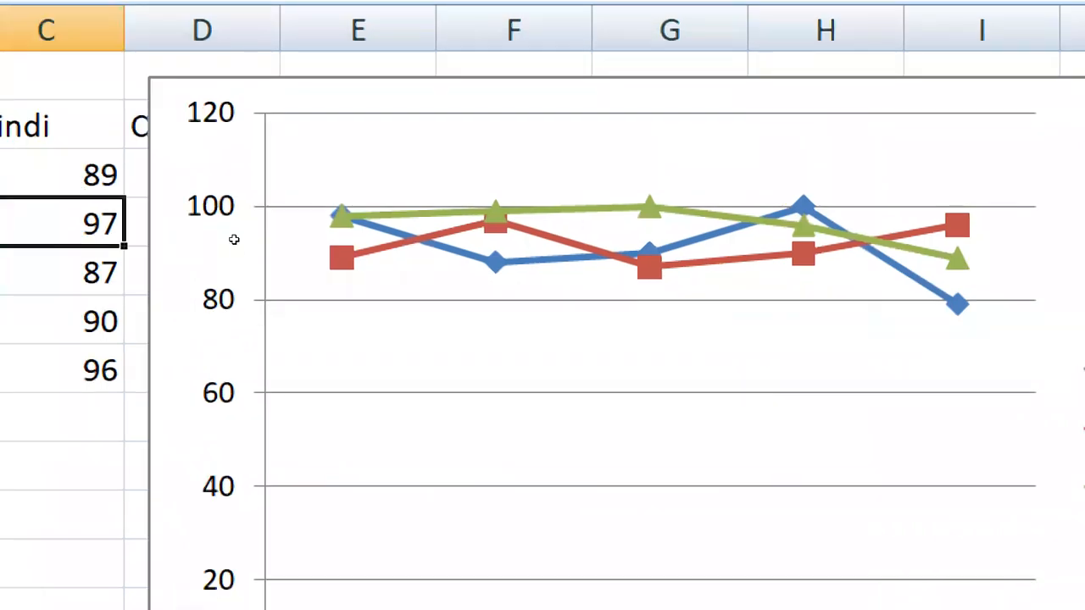
type("3")
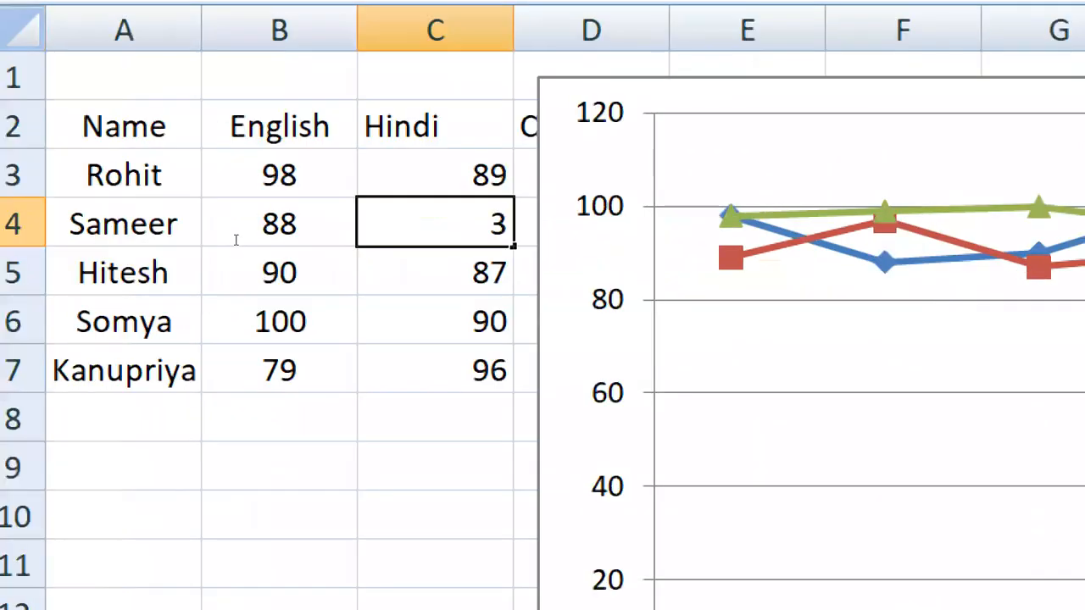
type("8")
key("Return")
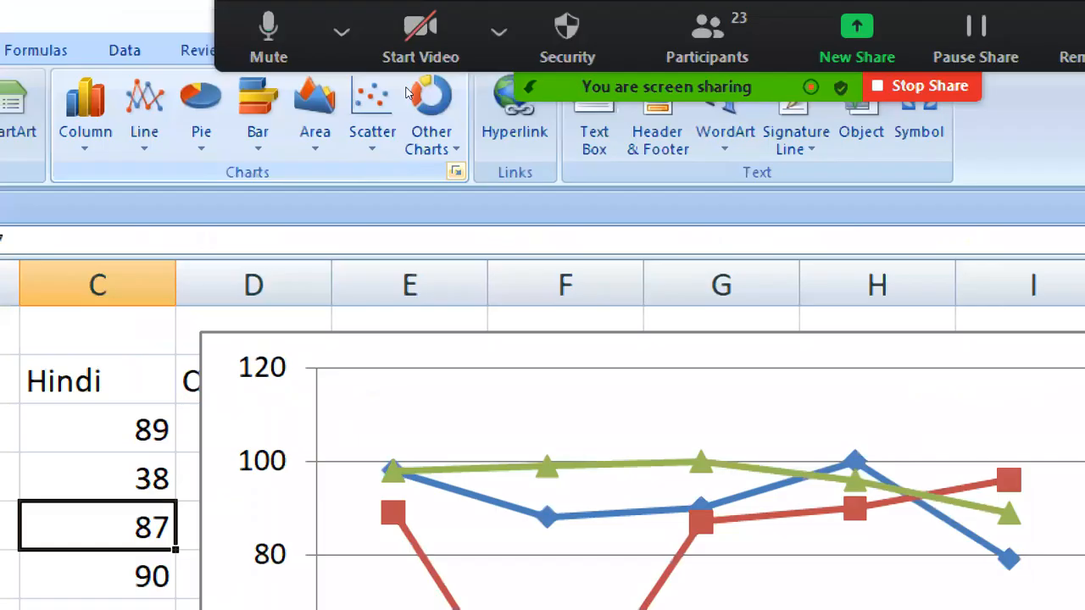
- Insert a basic pie chart from the marks table and return the screen magnification to 100%
left_click(457, 172)
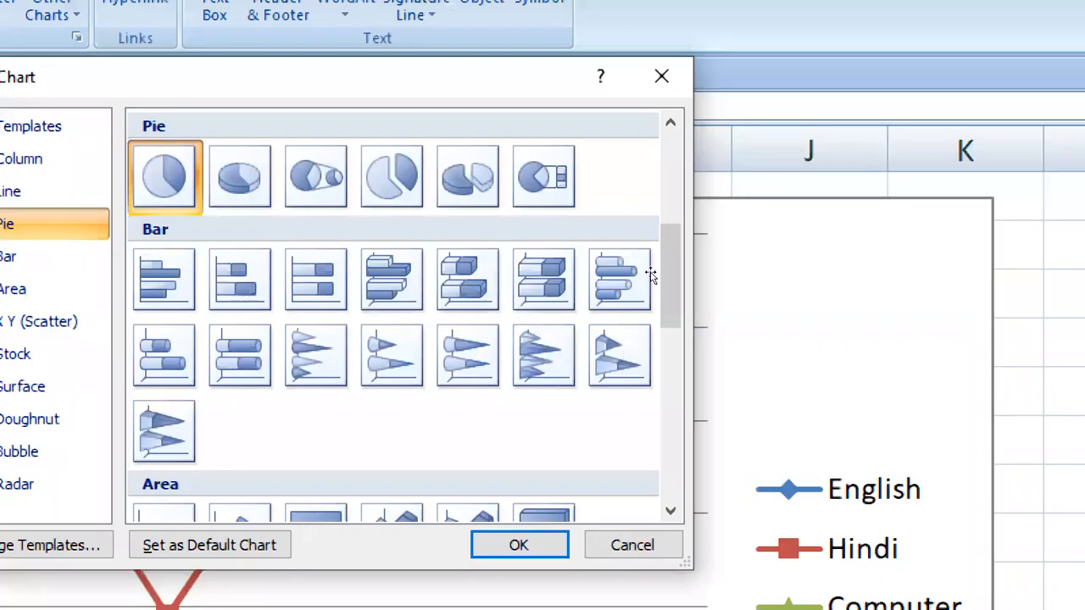
left_click(518, 545)
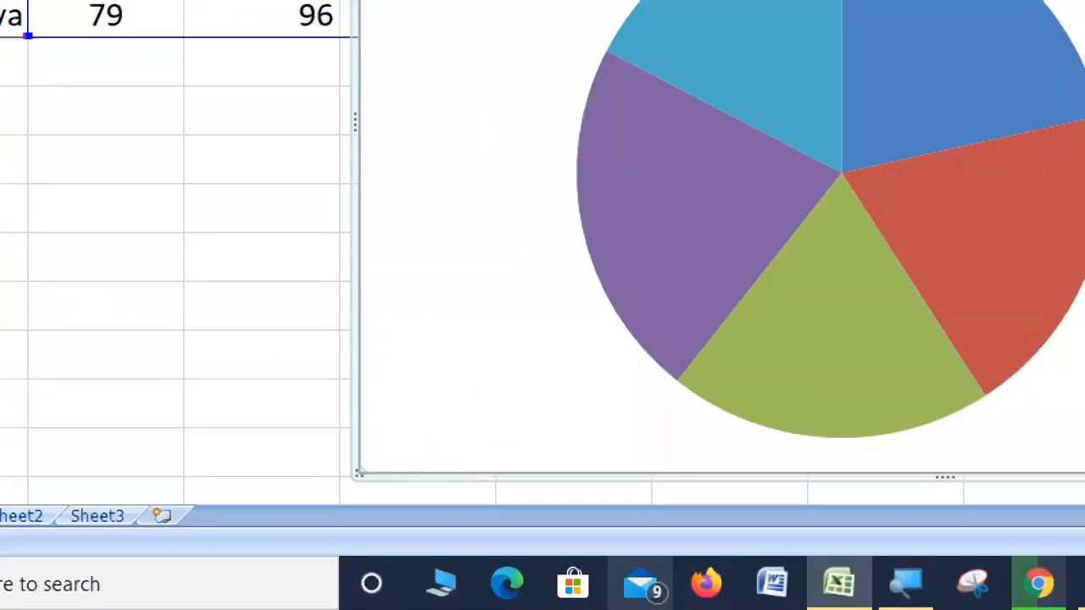
left_click(460, 512)
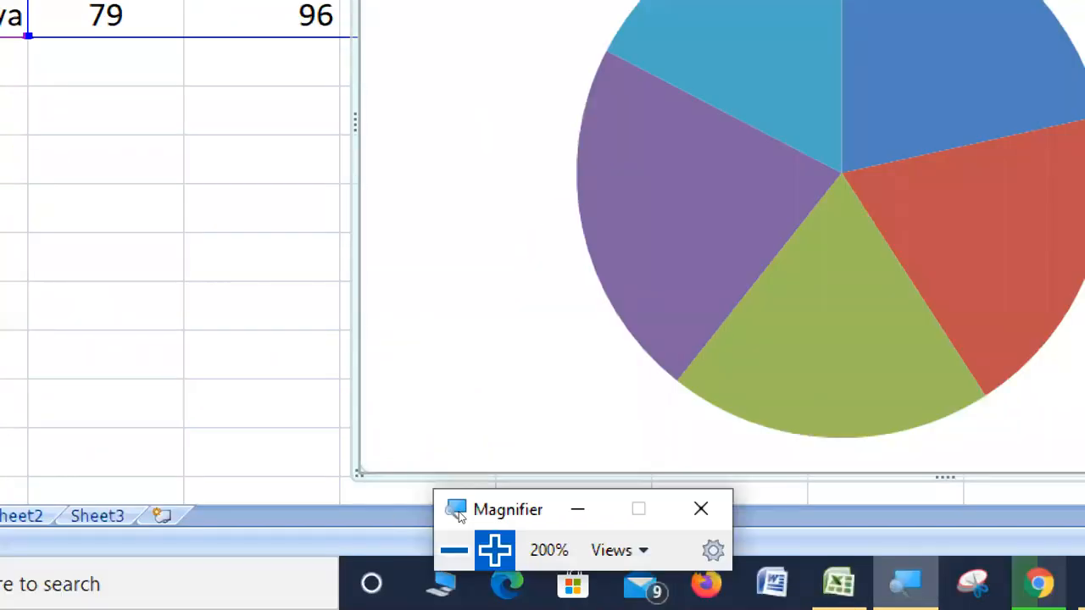
key("super+minus")
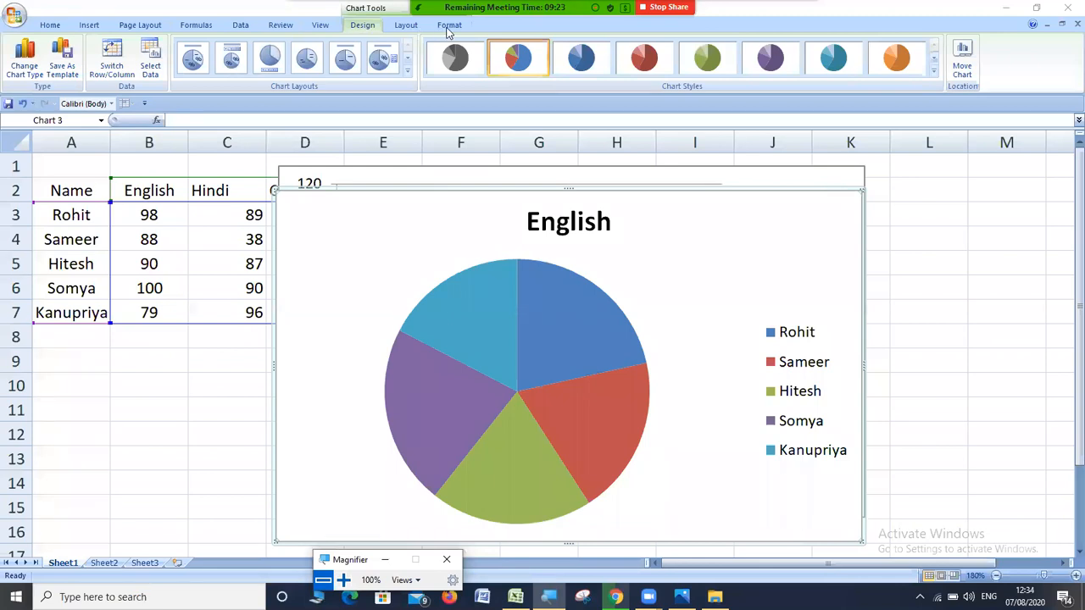
- Compare which command sets are offered with the pie chart deselected and selected, examining its design, layout and format options
left_click(328, 27)
left_click(321, 26)
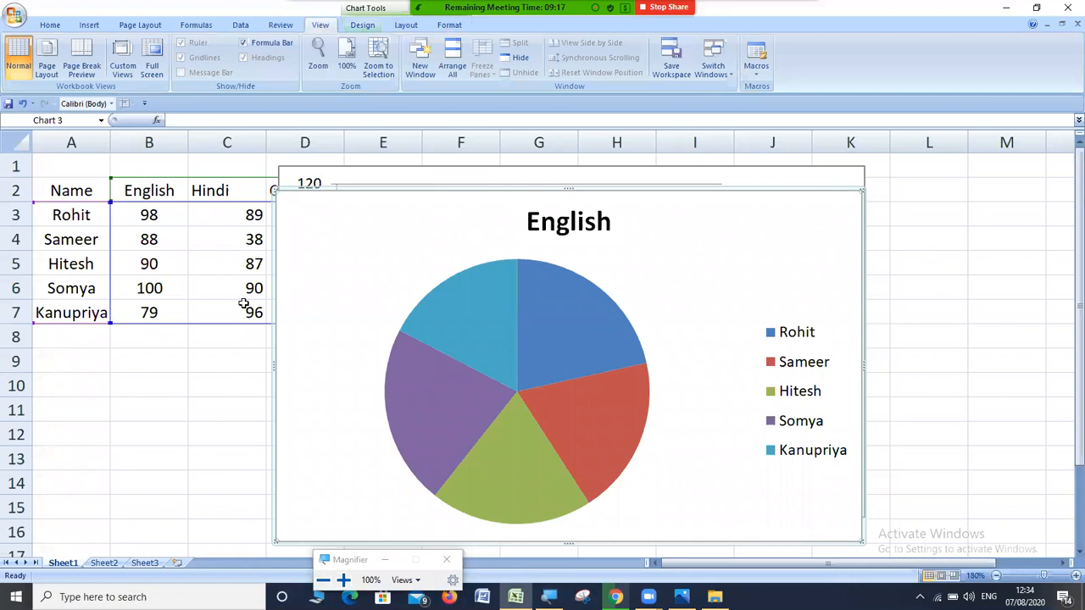
left_click(213, 394)
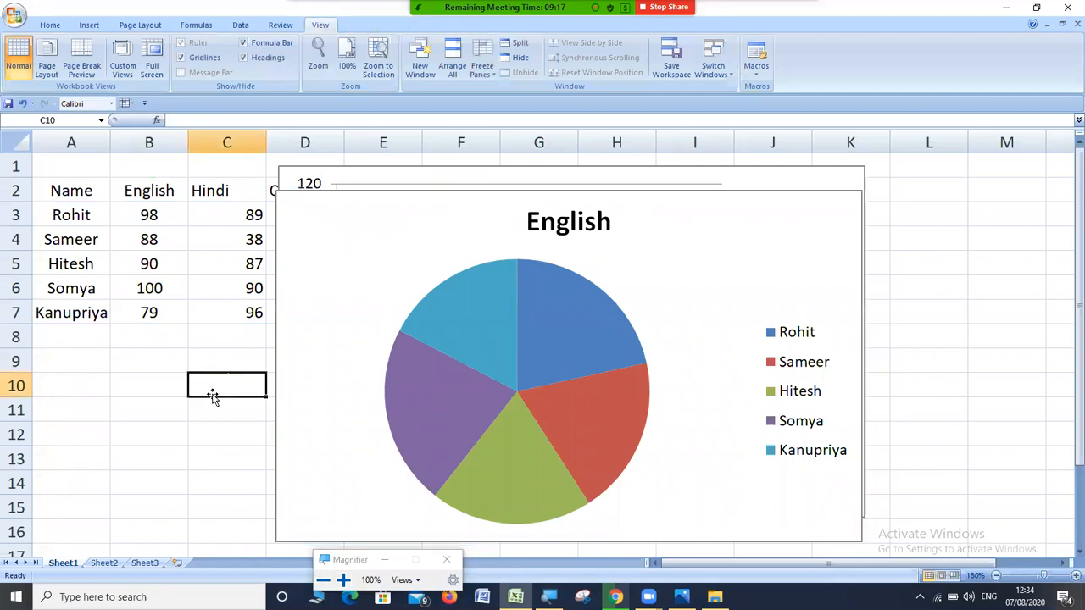
left_click(151, 365)
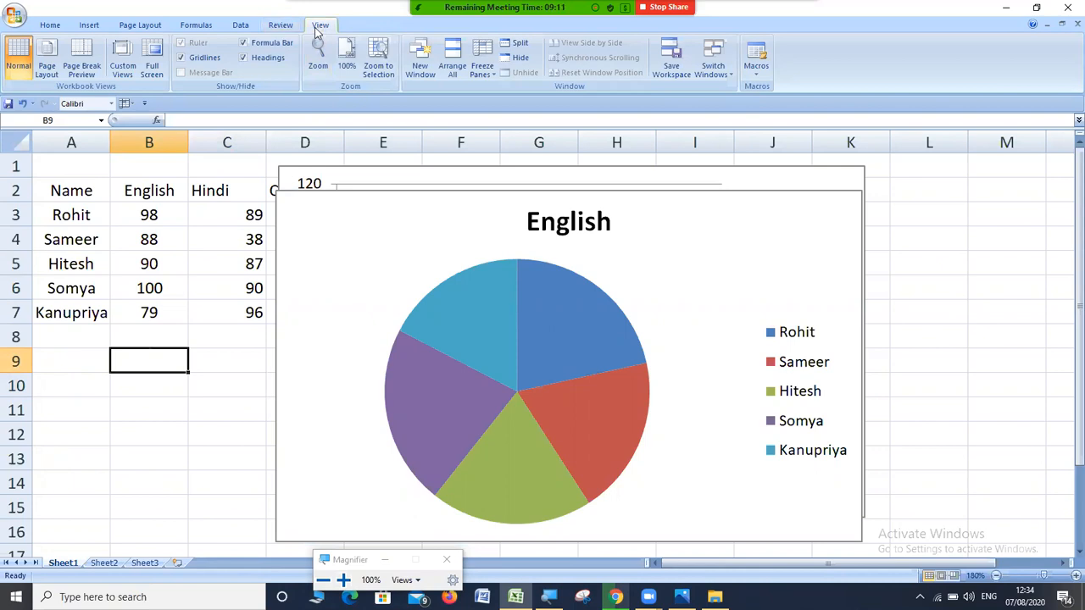
left_click(465, 335)
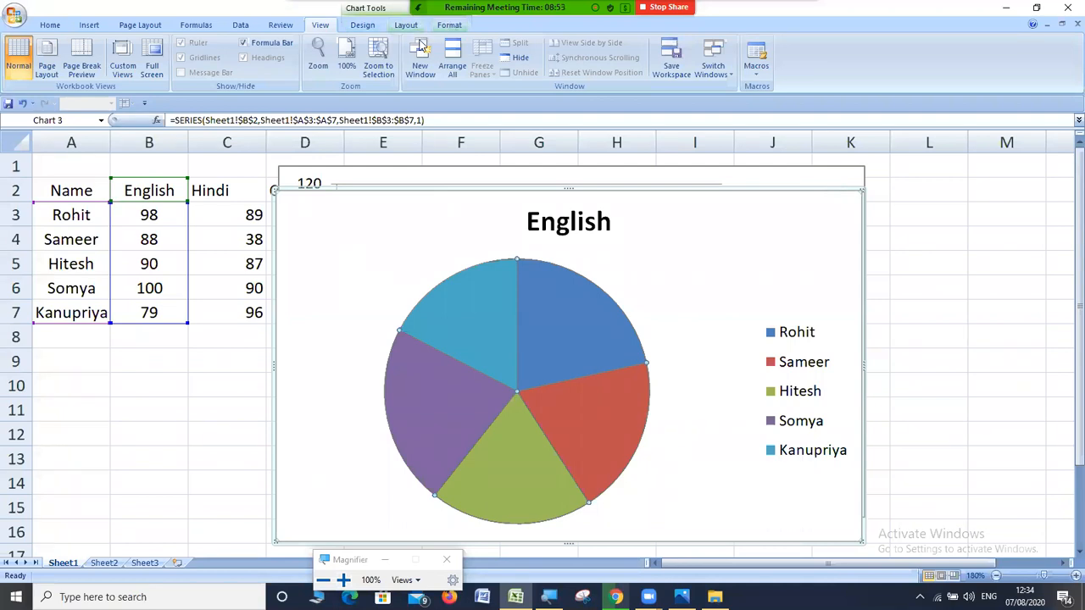
left_click(368, 26)
left_click(396, 28)
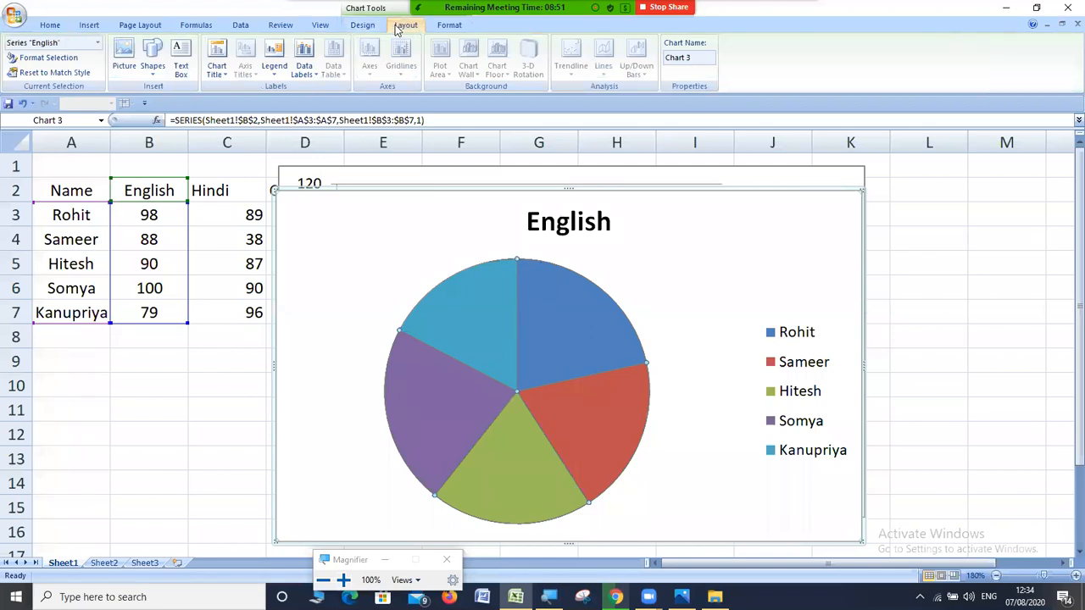
left_click(442, 30)
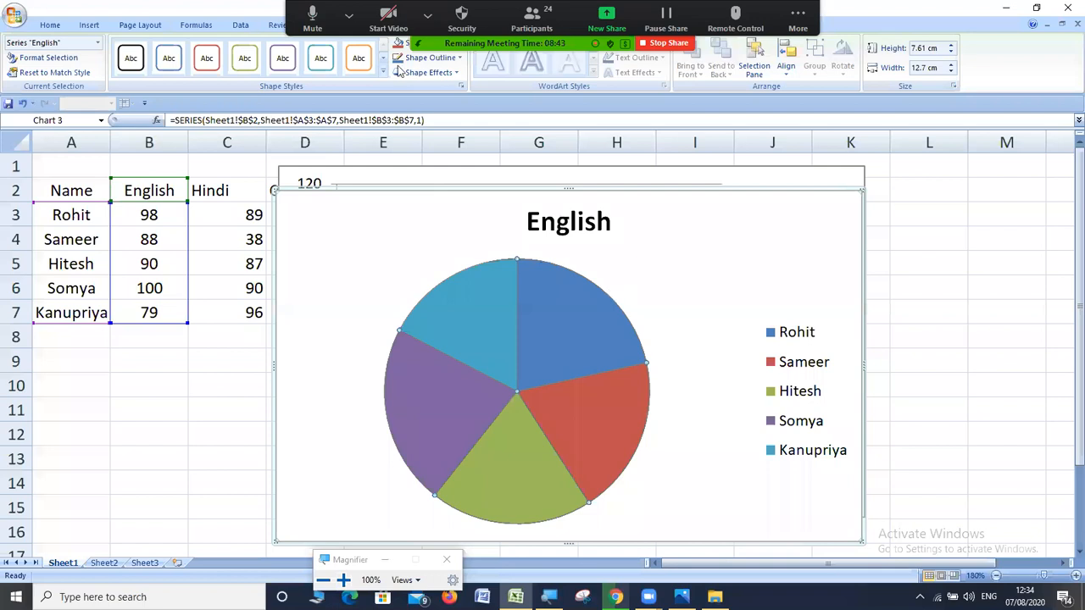
- Change the pie chart to the Clustered Bar in 3-D type
left_click(78, 30)
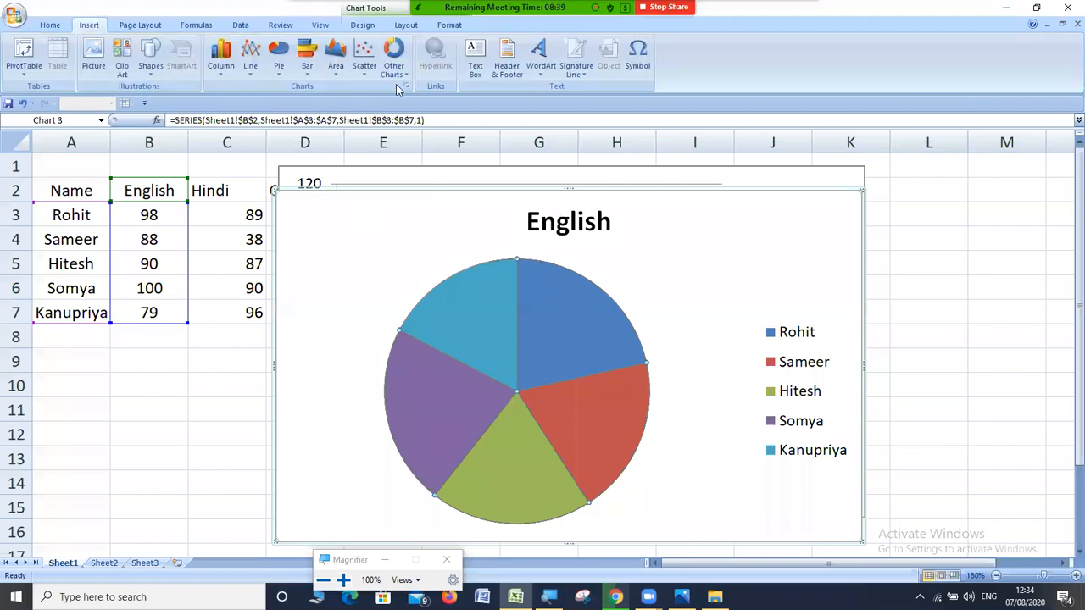
left_click(407, 88)
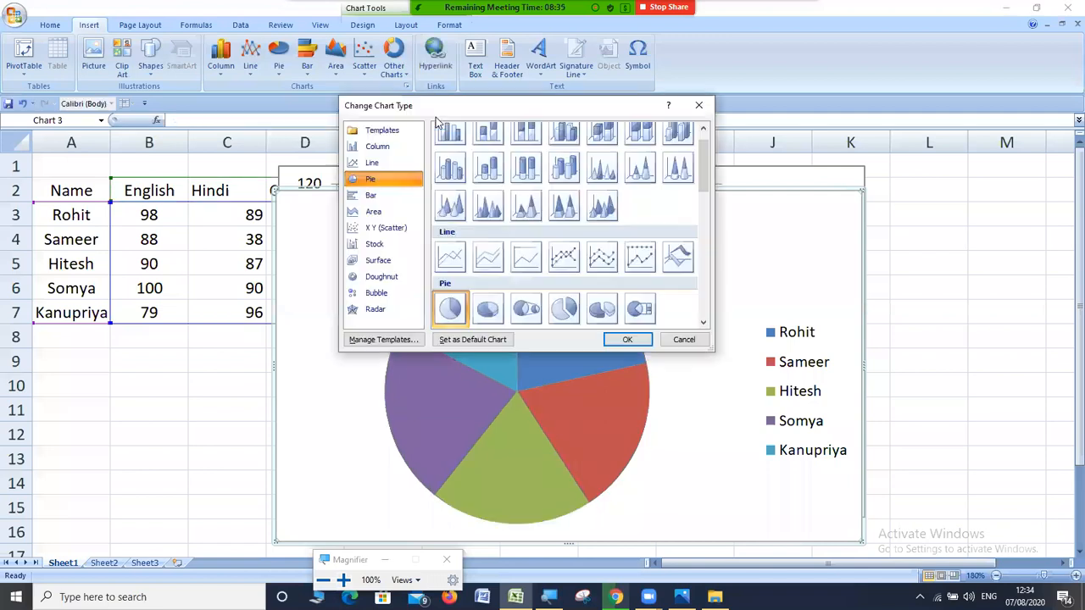
left_click(386, 199)
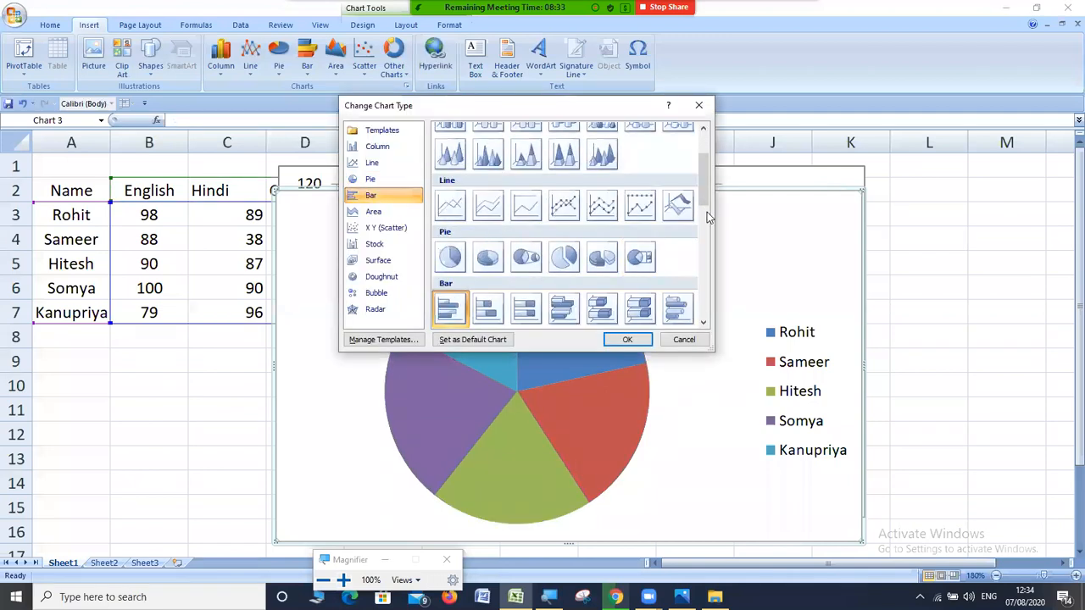
scroll(644, 225, "down", 2)
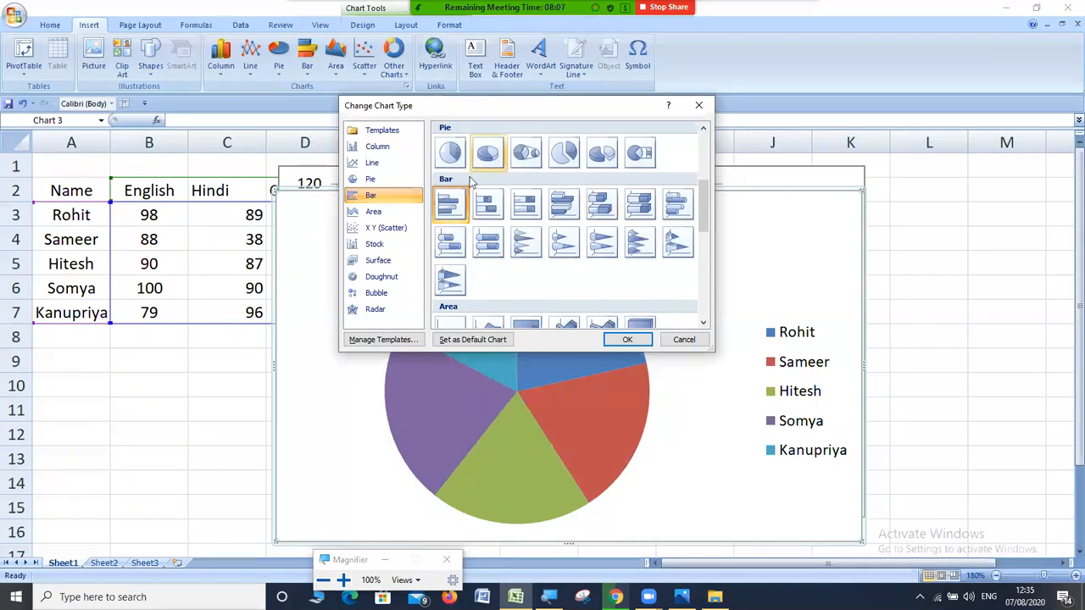
left_click(570, 212)
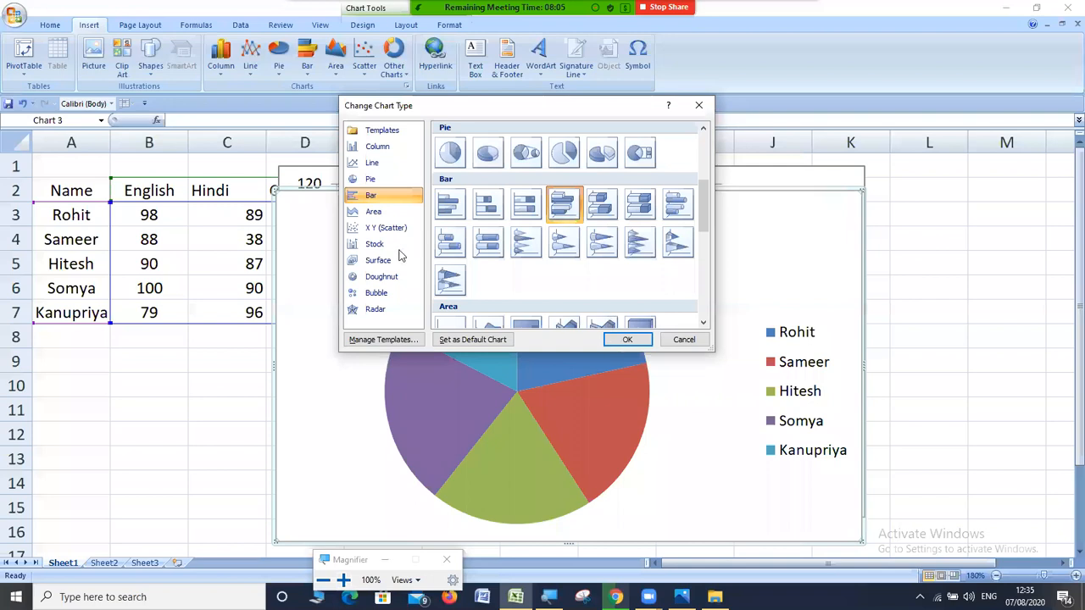
left_click(628, 340)
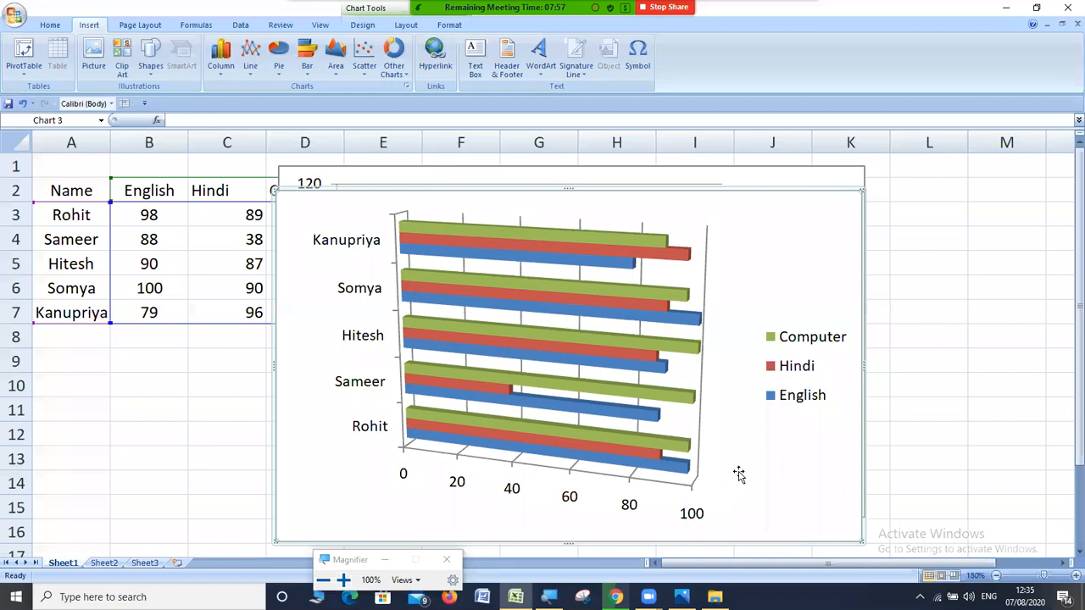
- Change the 3-D bar chart to the Stacked Area type
left_click(407, 88)
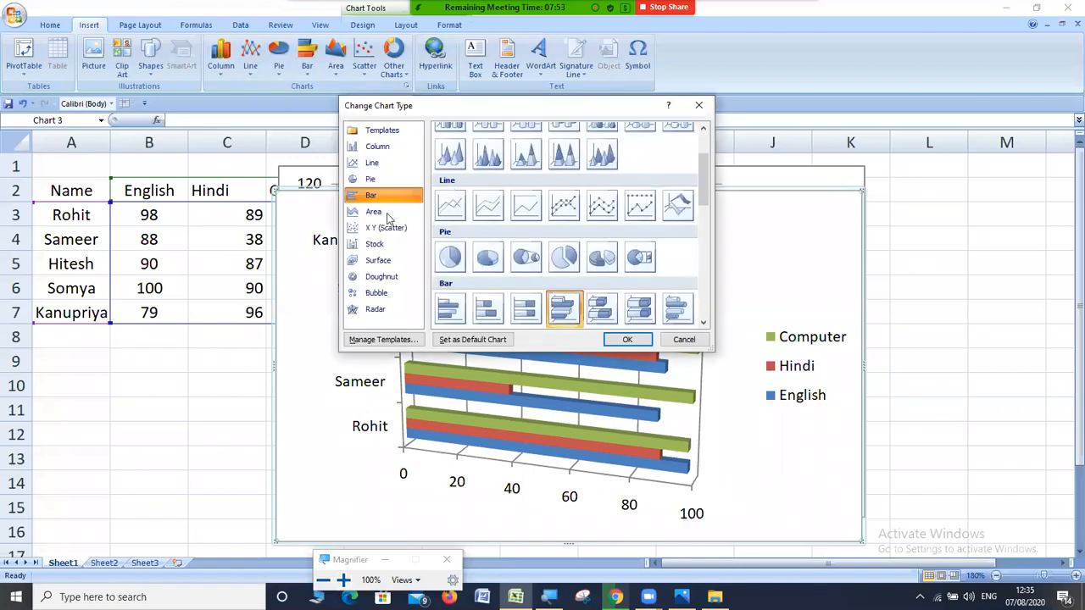
left_click(386, 216)
left_click_drag(709, 237, 706, 252)
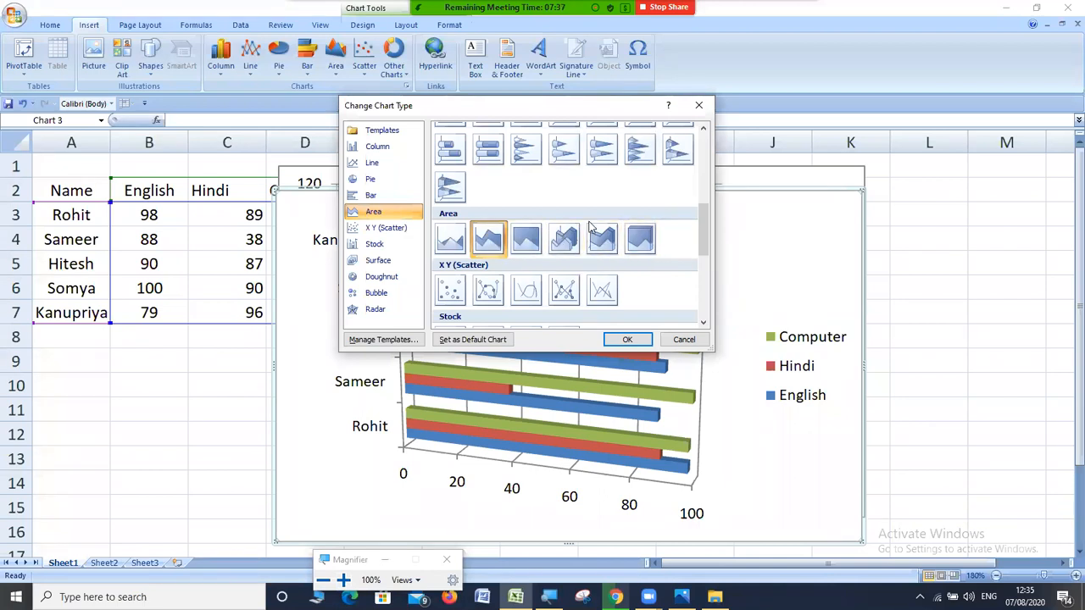
left_click(628, 341)
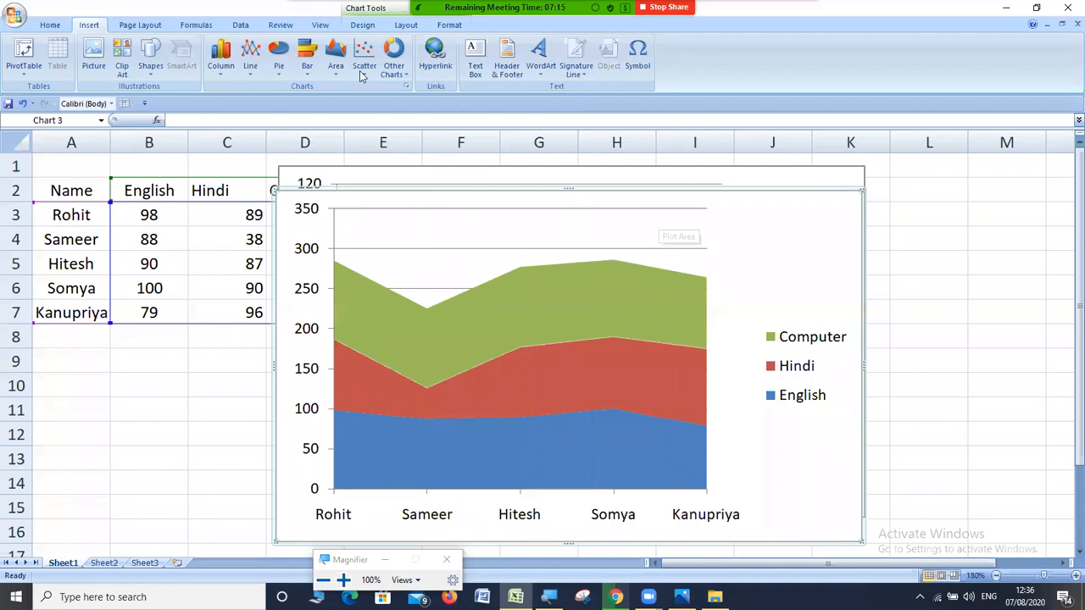
- Change the stacked area chart to the 3-D Surface type, browsing the scatter and stock types first
left_click(406, 87)
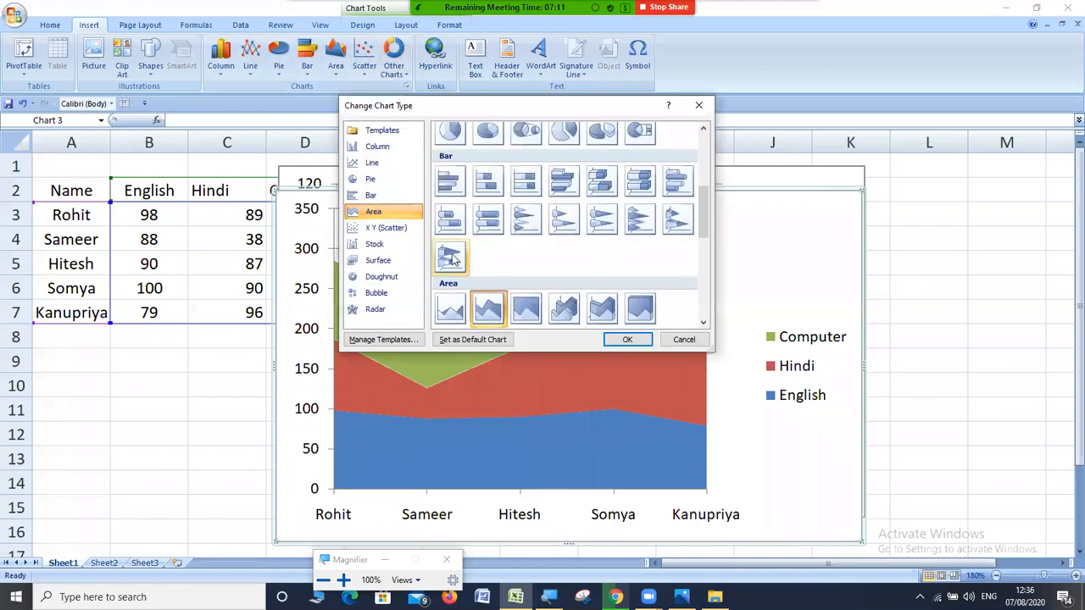
left_click(398, 233)
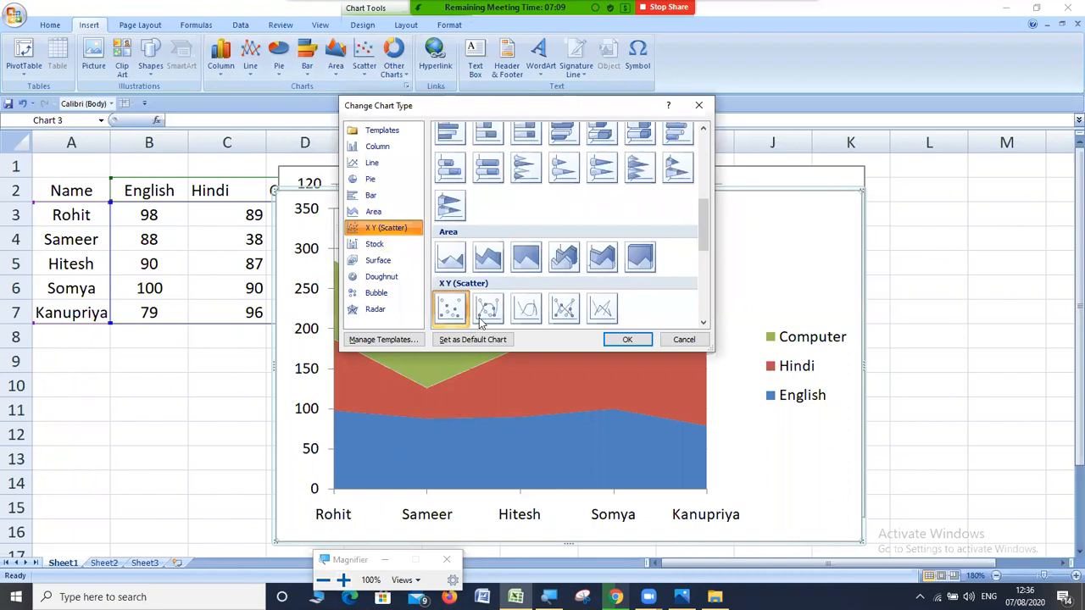
left_click(414, 247)
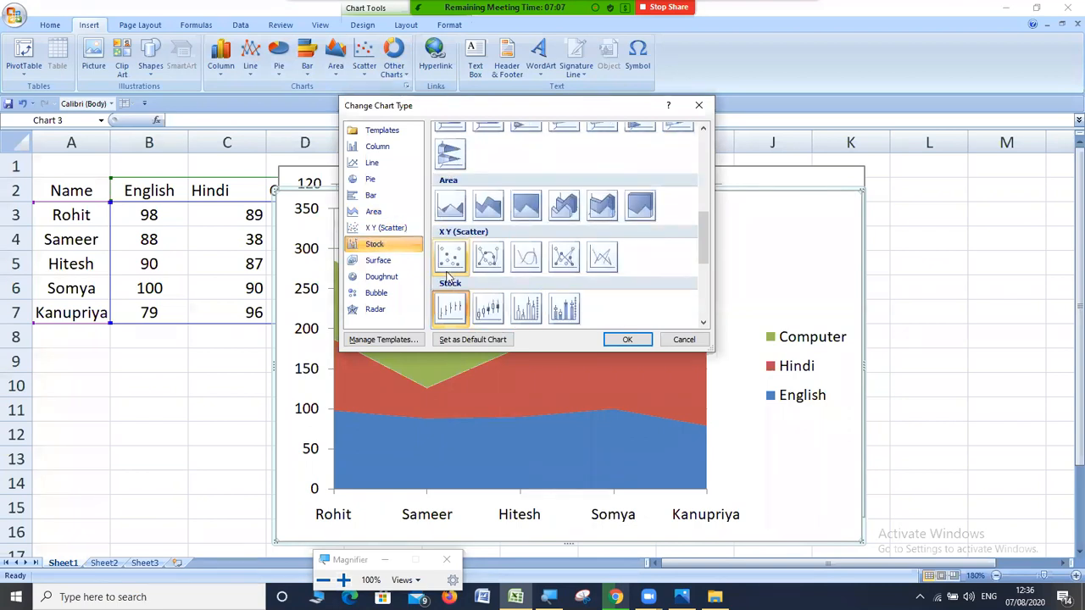
left_click(392, 264)
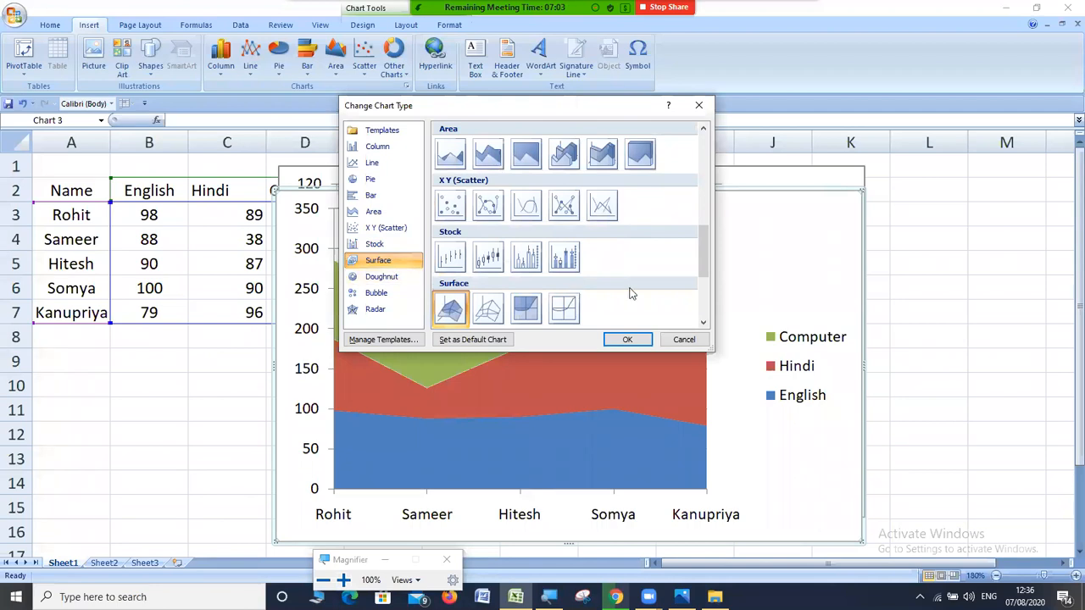
left_click_drag(699, 260, 701, 271)
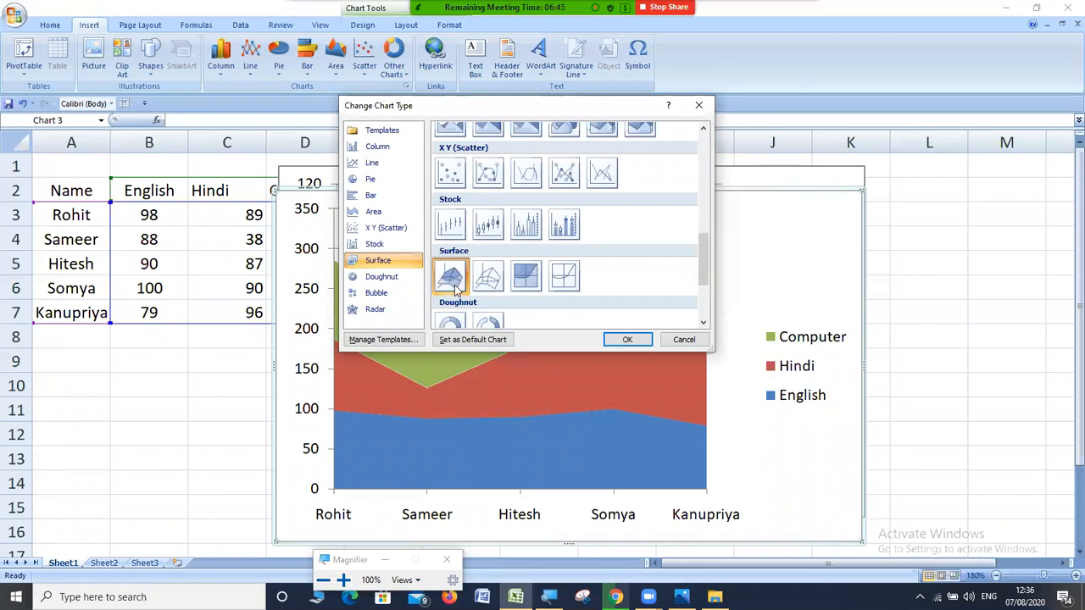
left_click(617, 339)
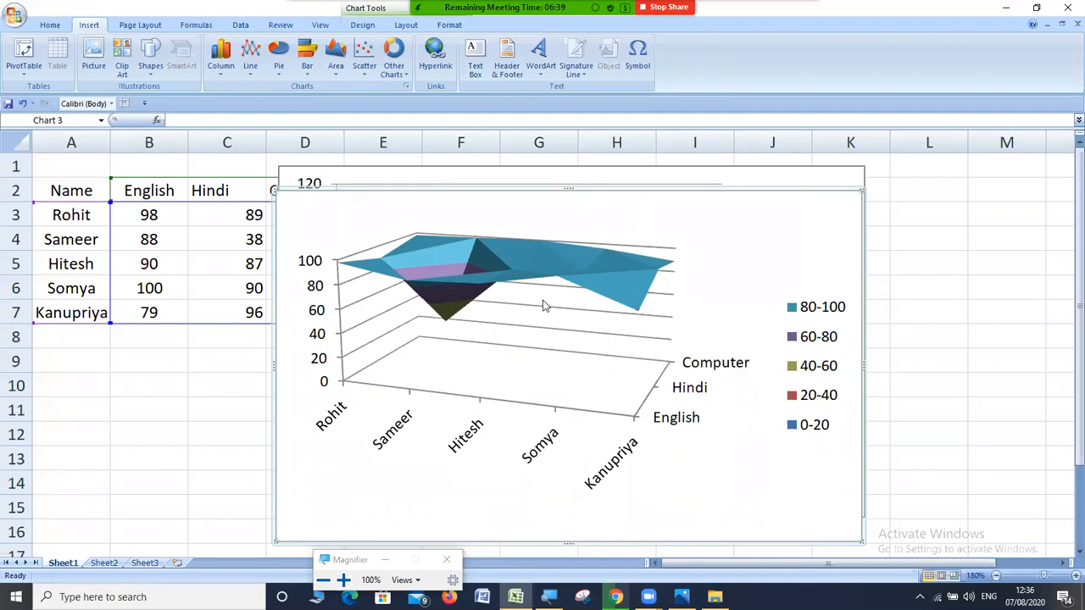
- Change the surface chart to the Radar with Markers type, browsing the doughnut and bubble types first
left_click(406, 87)
left_click(393, 280)
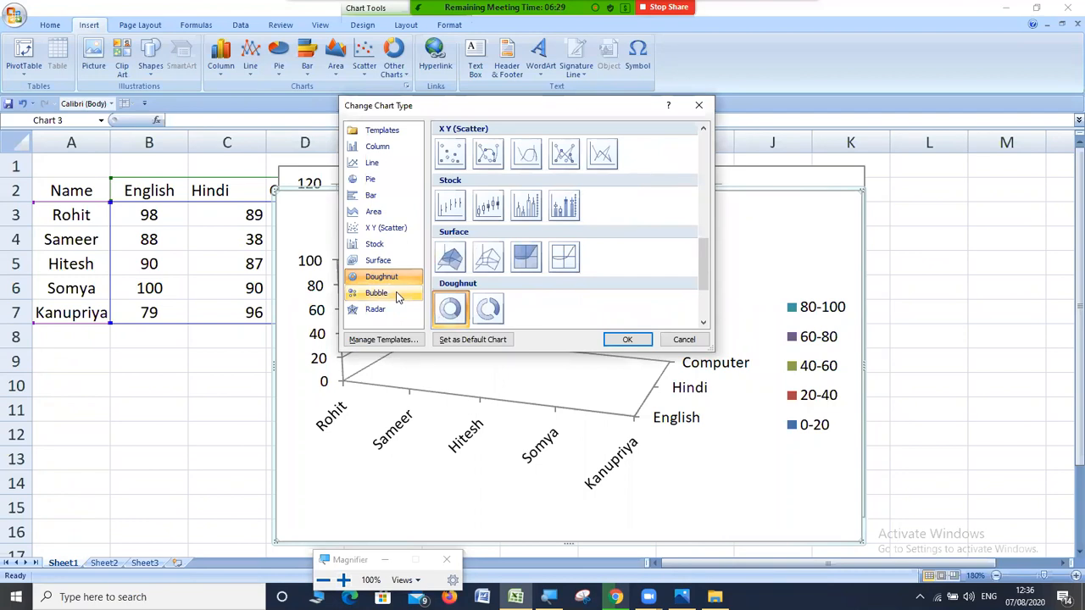
left_click(396, 295)
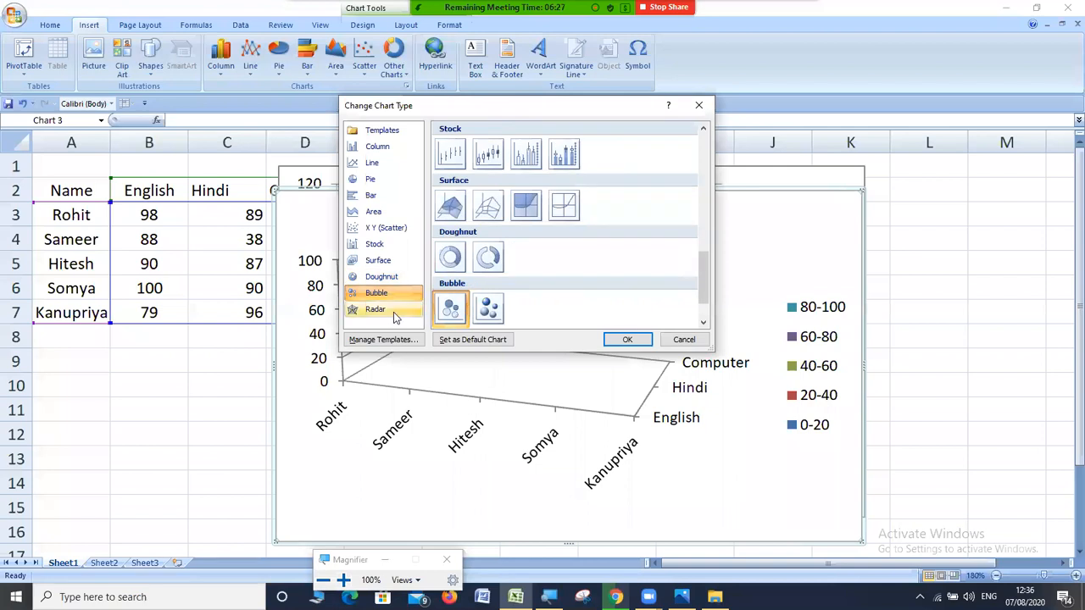
left_click(393, 312)
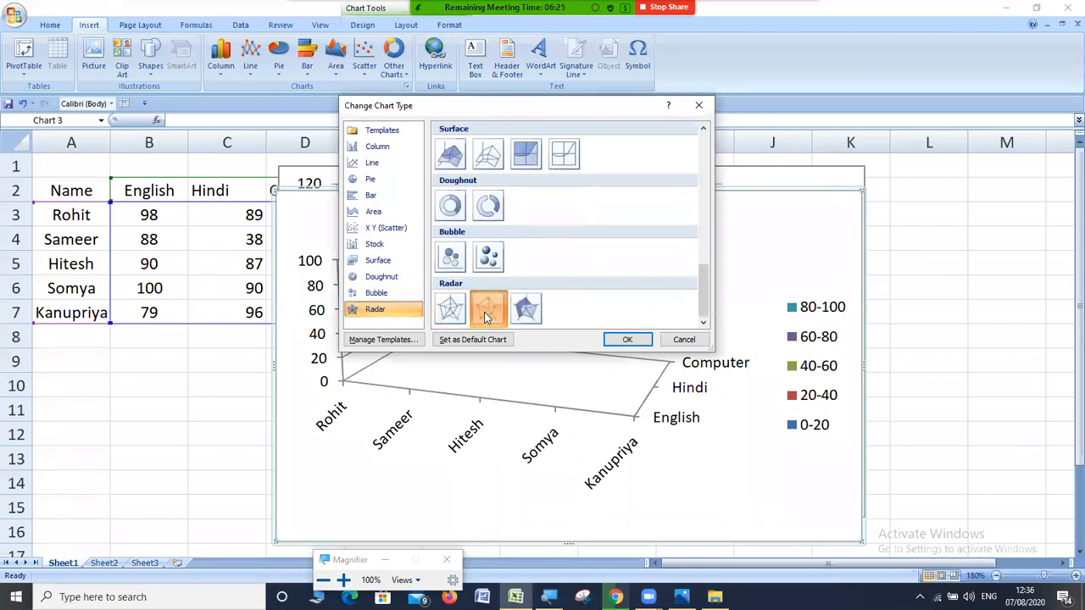
left_click(627, 340)
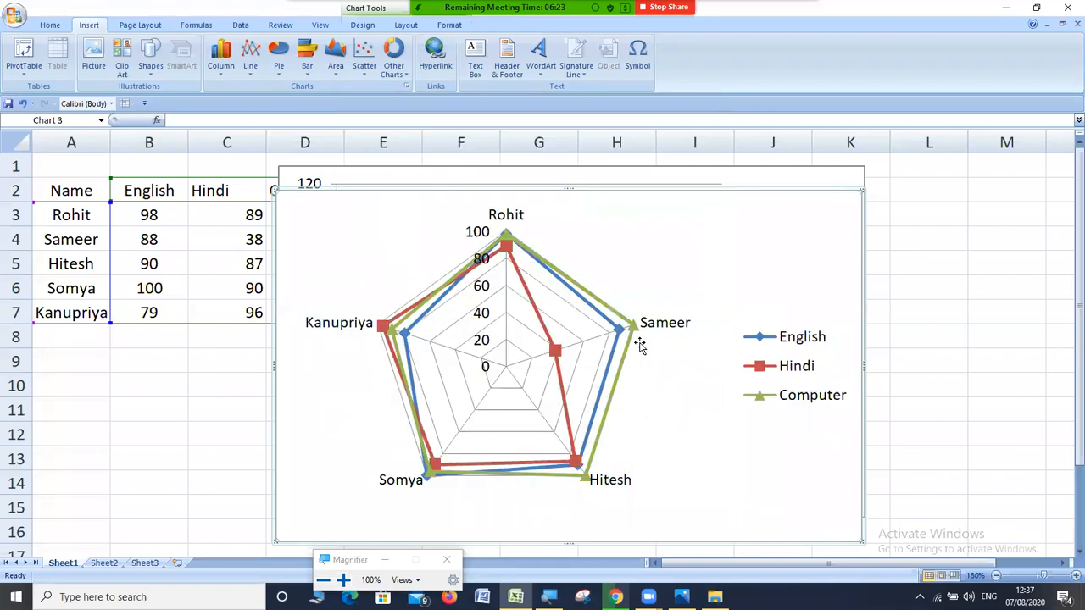